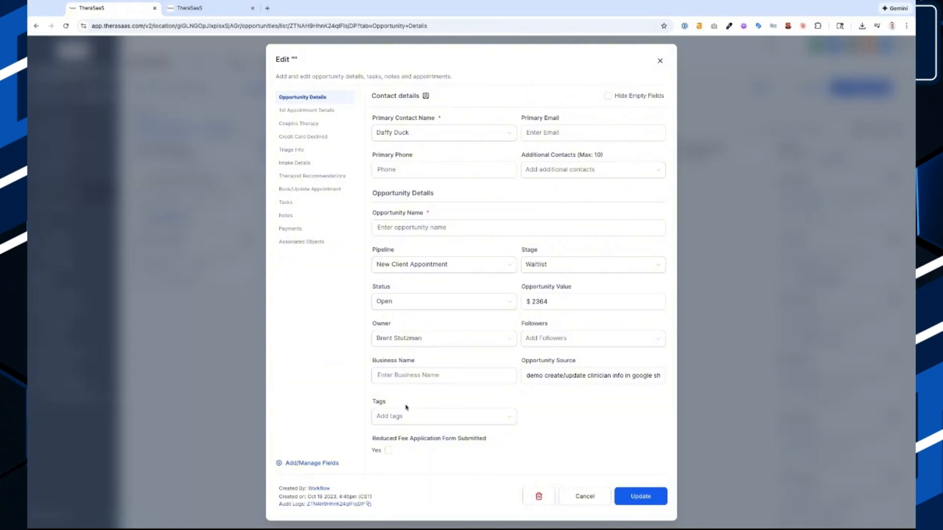
Step: Try to save a new waitlist-email-series tag on the open Waitlist opportunity, and close its editor
click(406, 415)
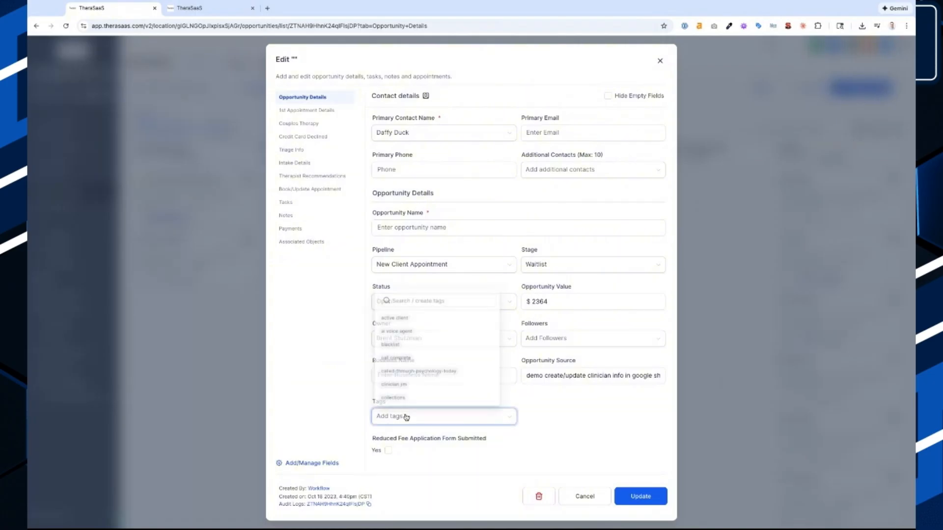
scroll(406, 417, up, 3)
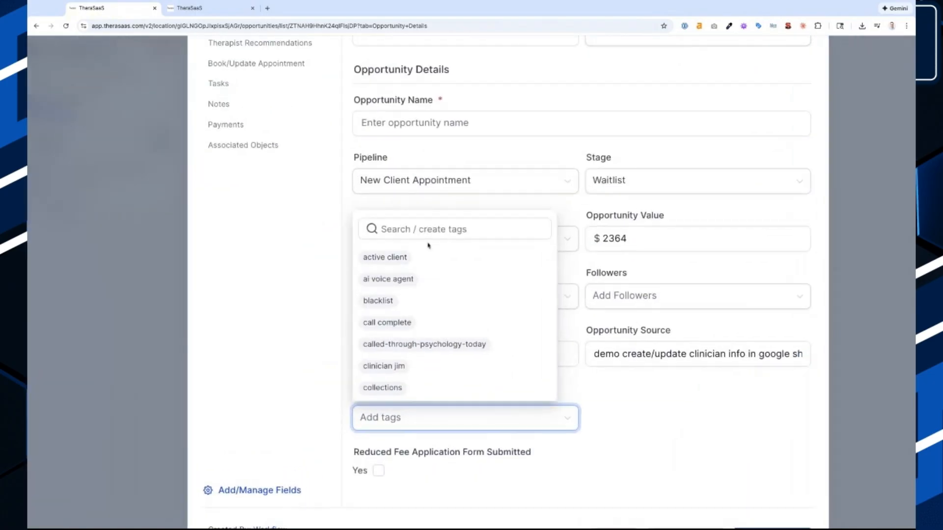
click(427, 233)
text(wait)
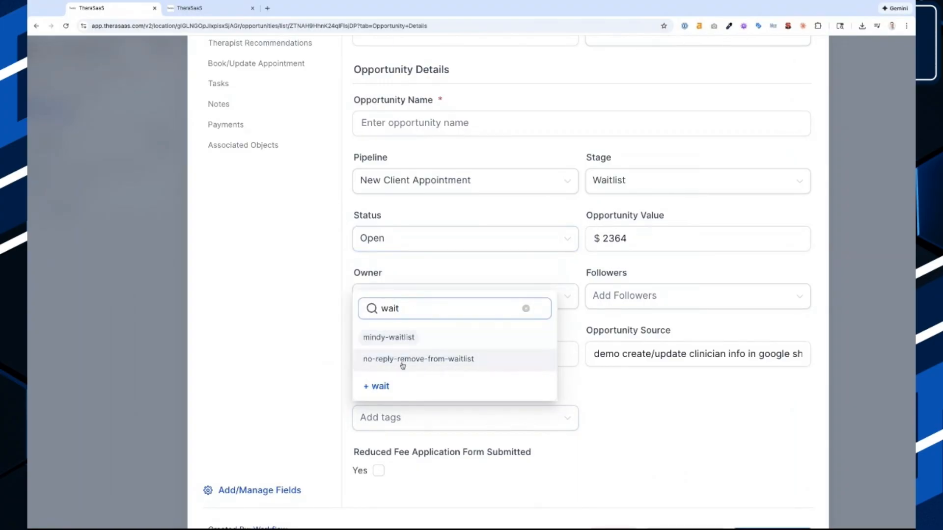
text(list-)
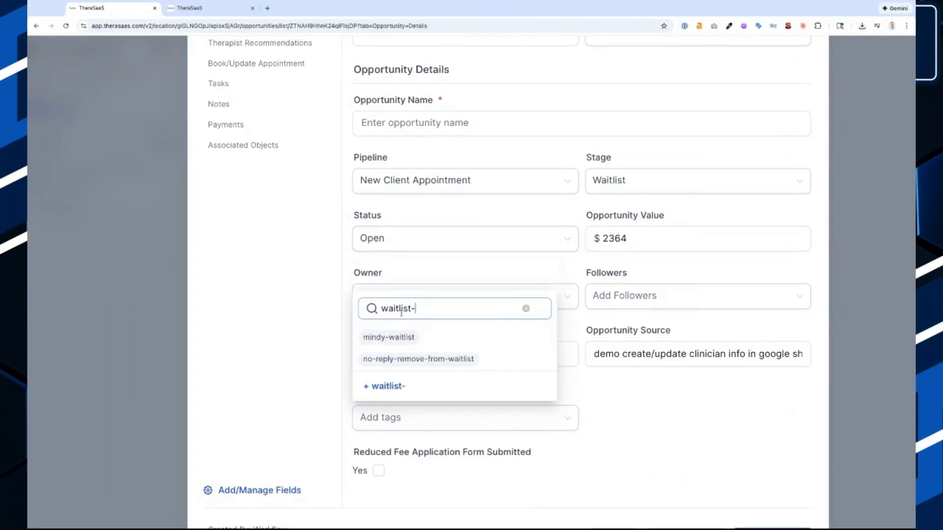
text(email-)
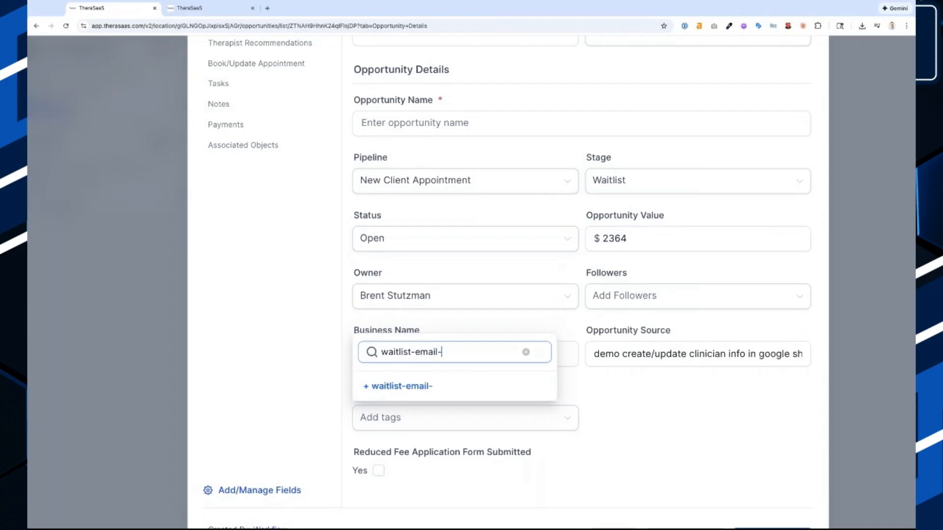
text(series)
click(407, 388)
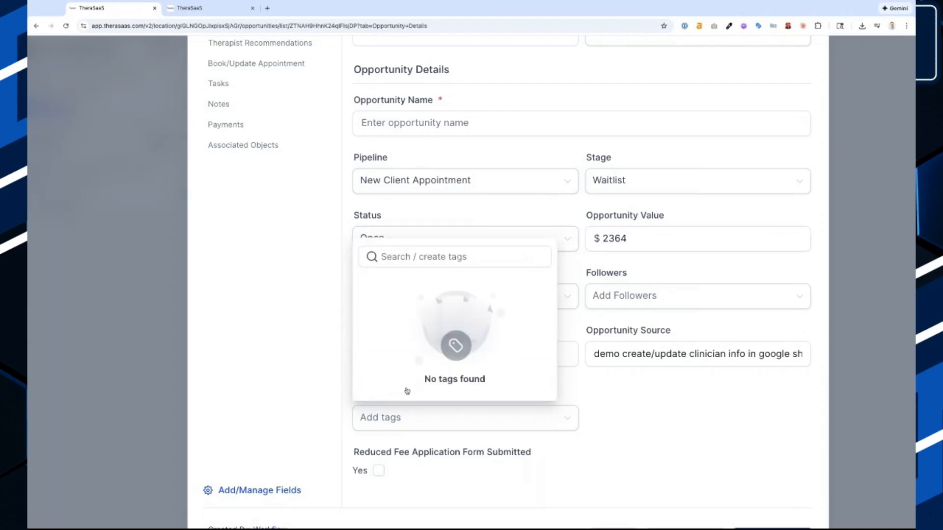
click(530, 448)
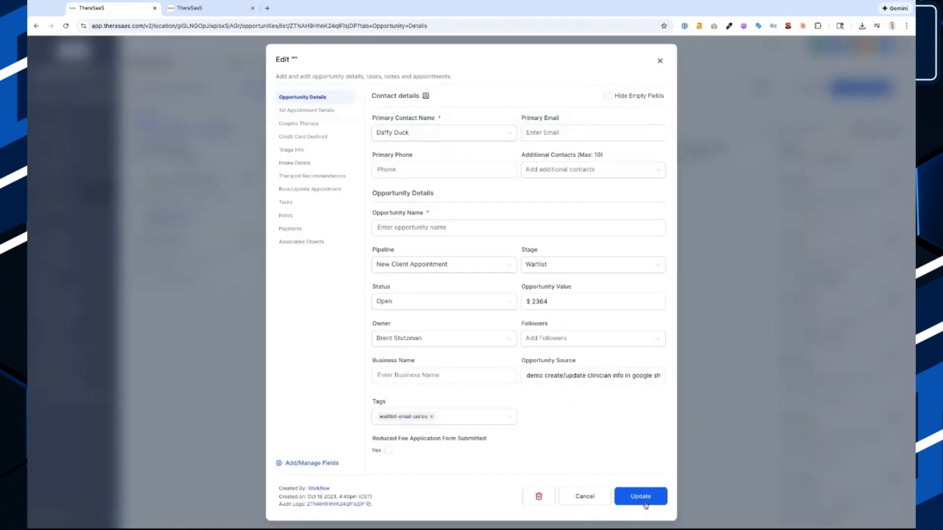
click(645, 504)
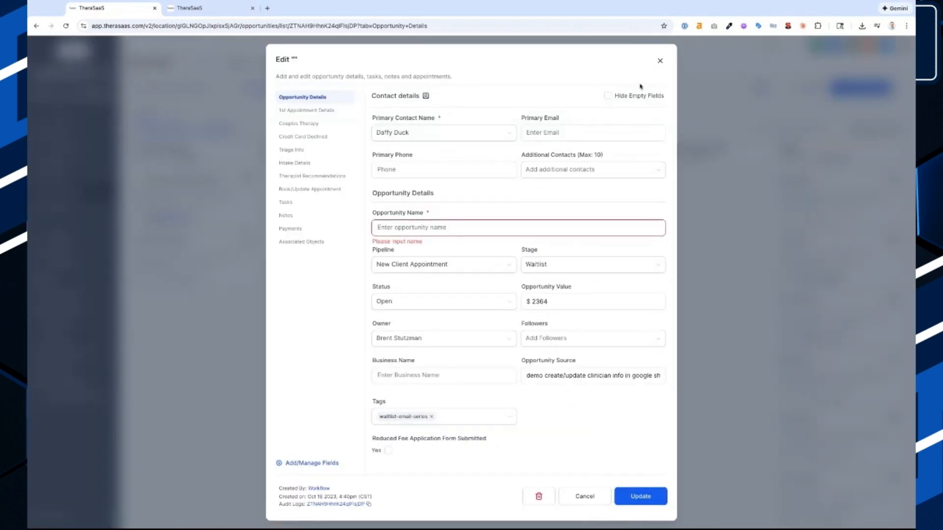
click(660, 60)
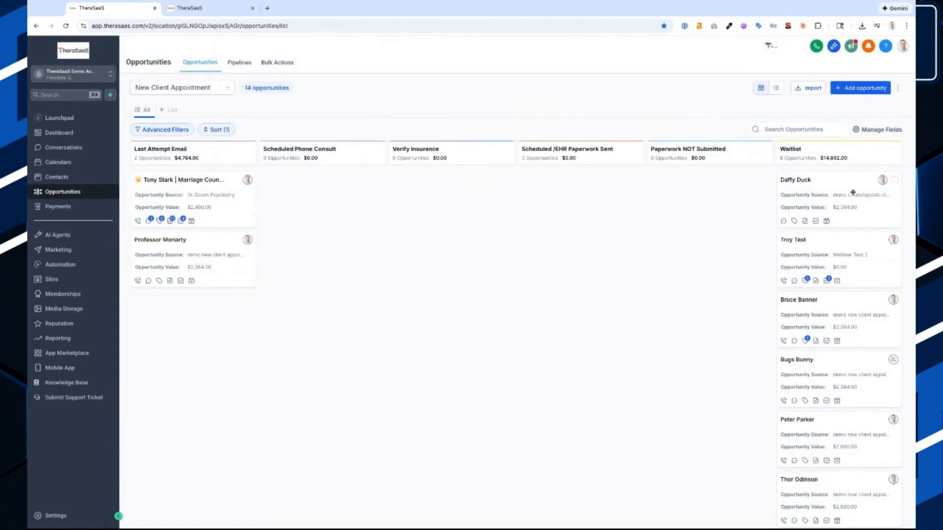
Step: Open the first opportunity in the Waitlist stage, check its available status options, and close it
scroll(853, 193, up, 5)
scroll(854, 194, down, 5)
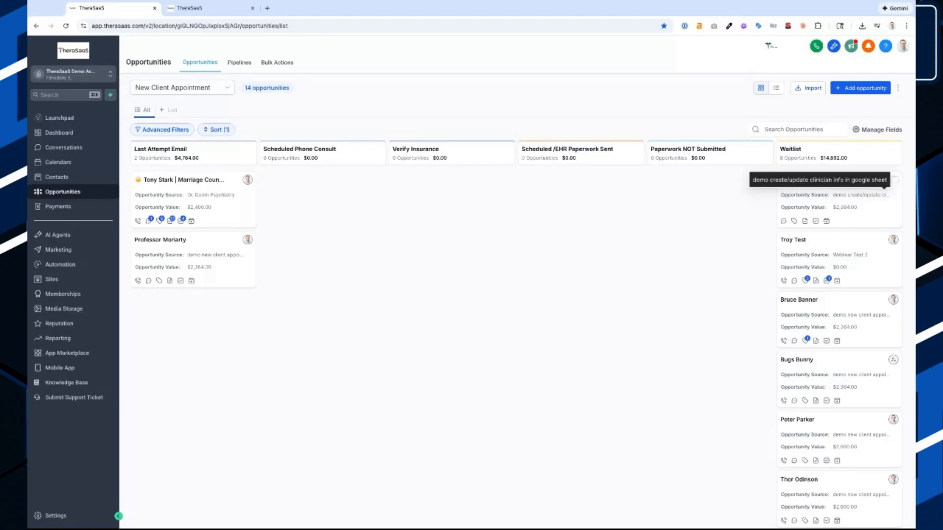
click(852, 199)
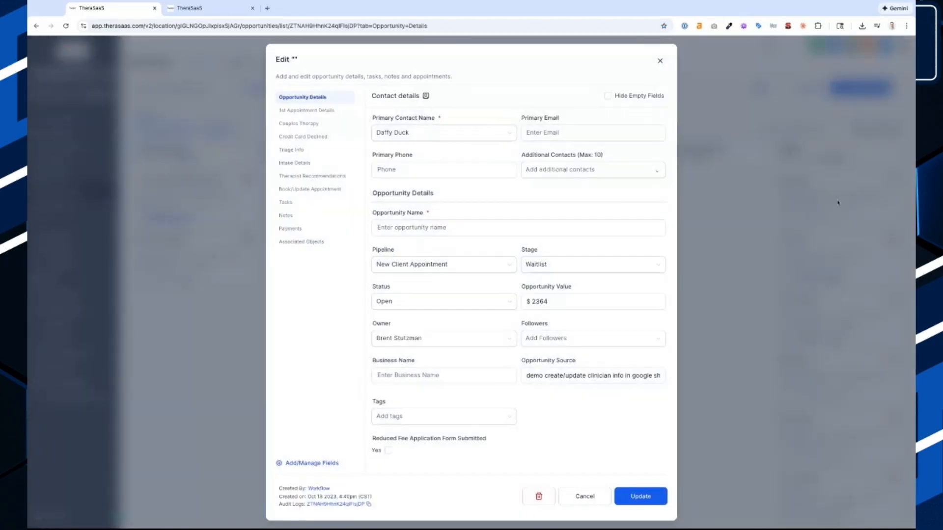
click(434, 308)
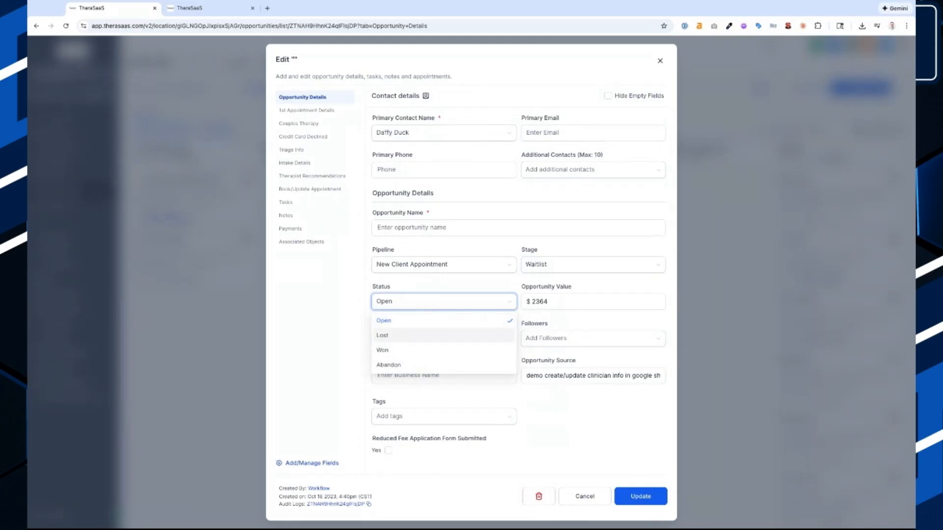
click(452, 308)
key(Escape)
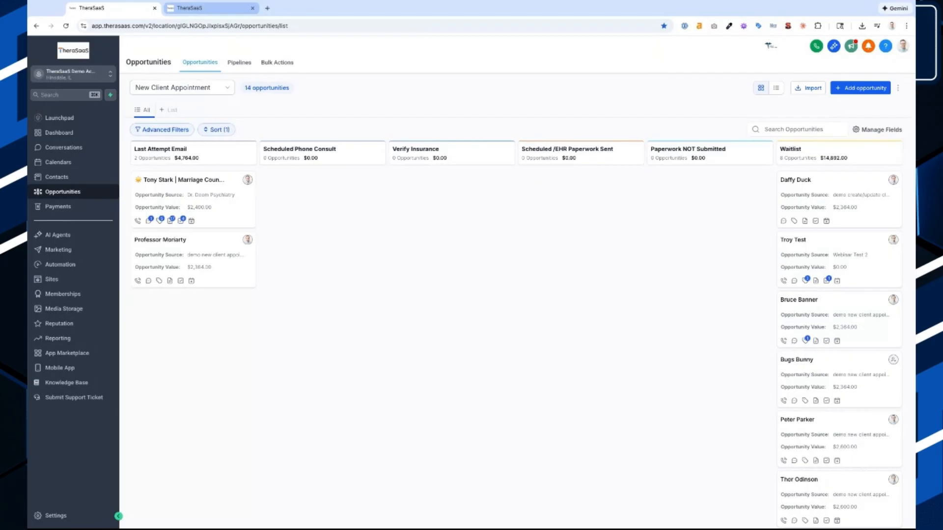
Step: Switch to the "Lost" Demo Calls nurture workflow and review the filters of its existing Opportunity Status Changed trigger
click(208, 8)
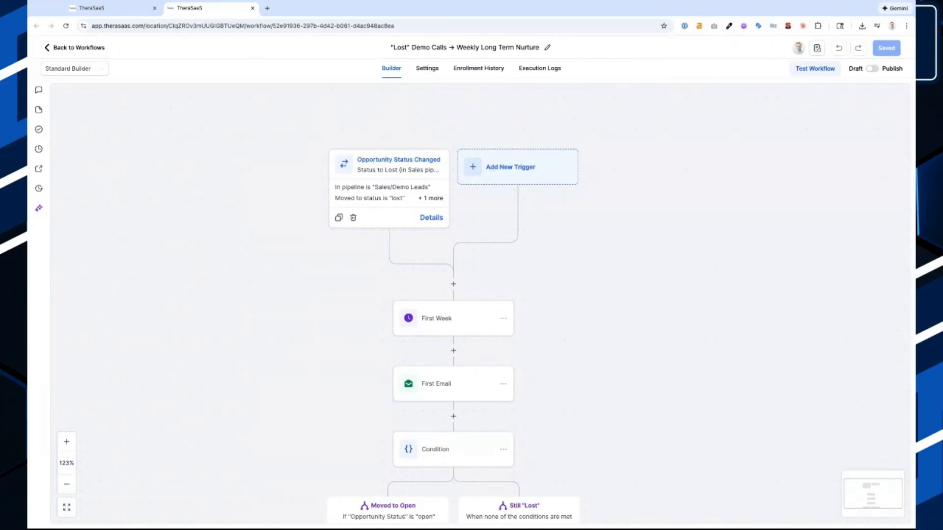
click(371, 197)
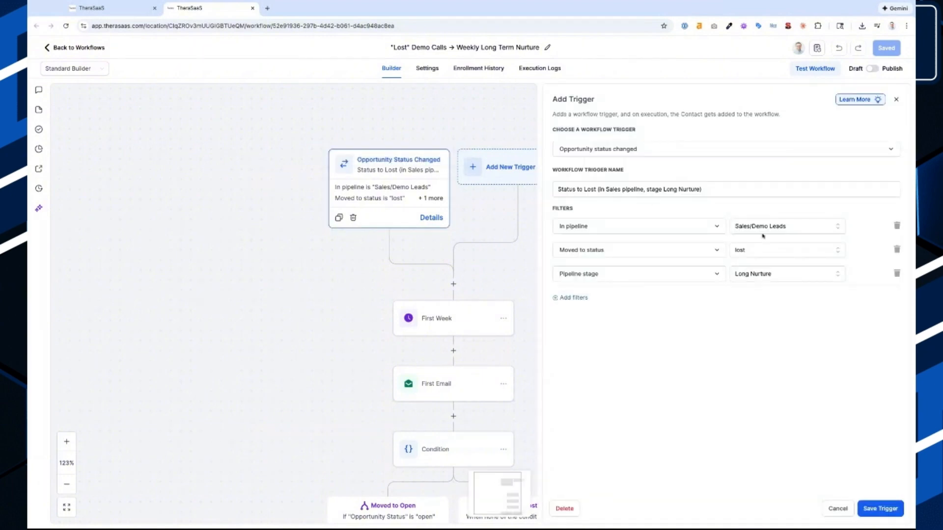
scroll(763, 234, up, 5)
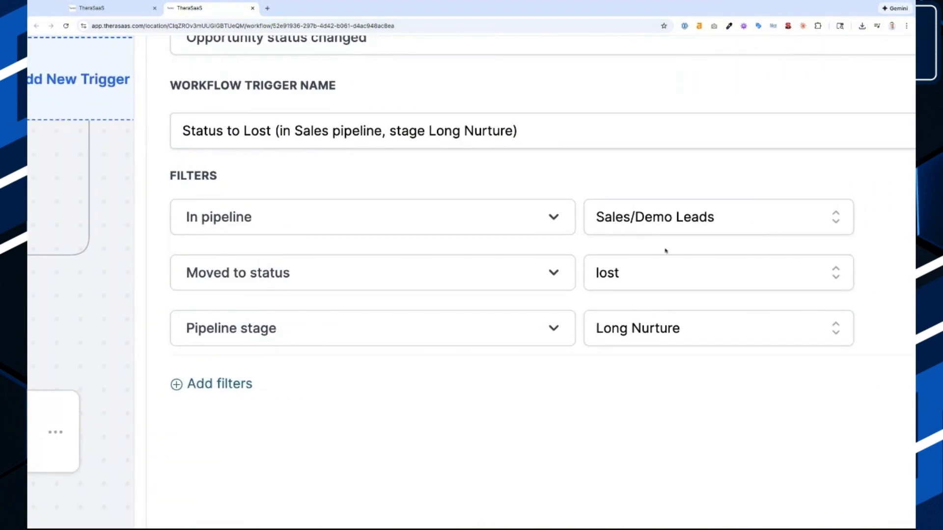
scroll(411, 231, down, 5)
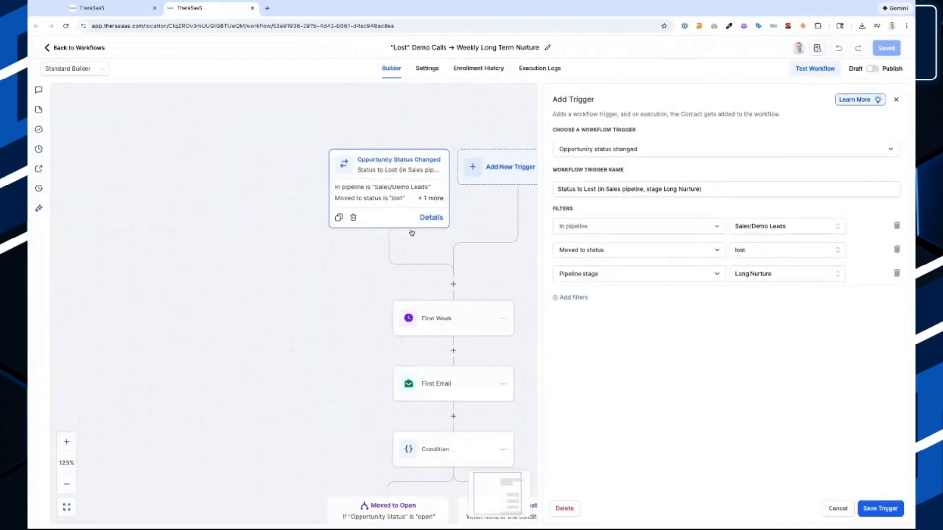
click(896, 99)
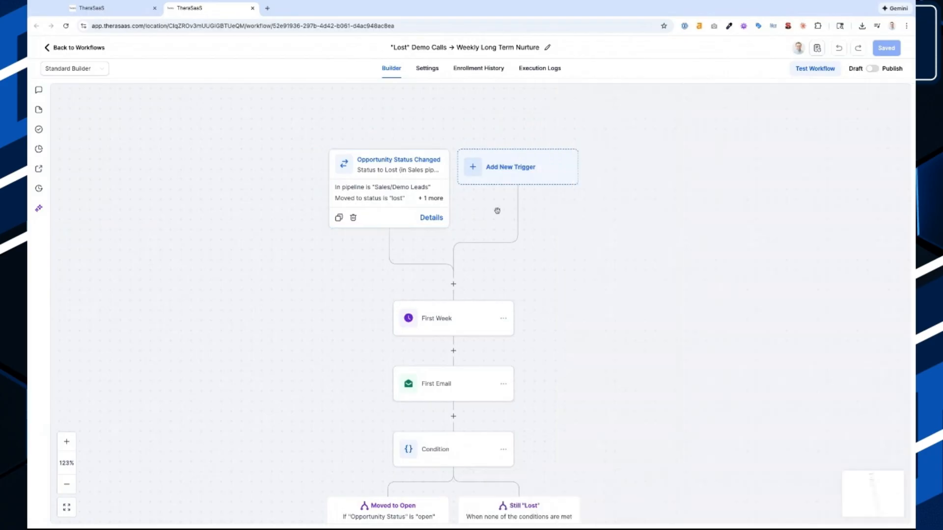
Step: Start a new workflow trigger of the type Opportunity Status Changed
click(507, 172)
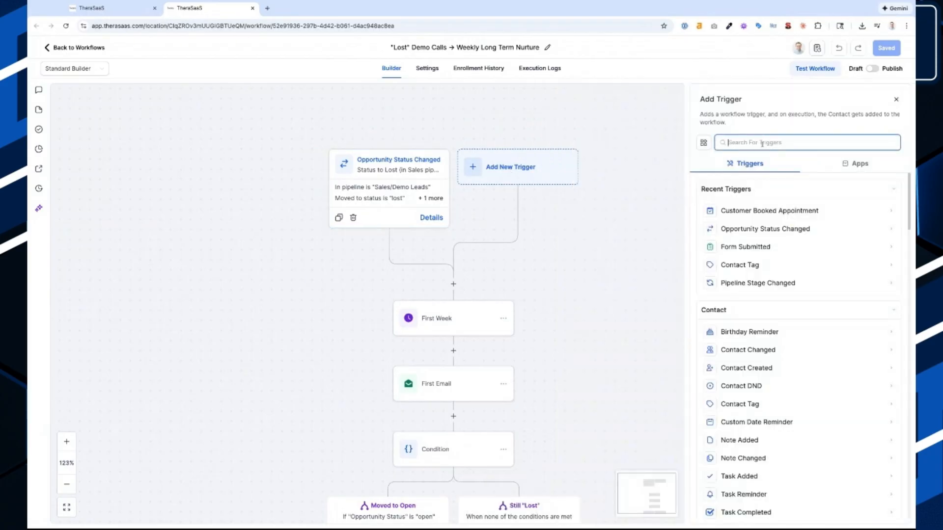
text(opp)
click(778, 208)
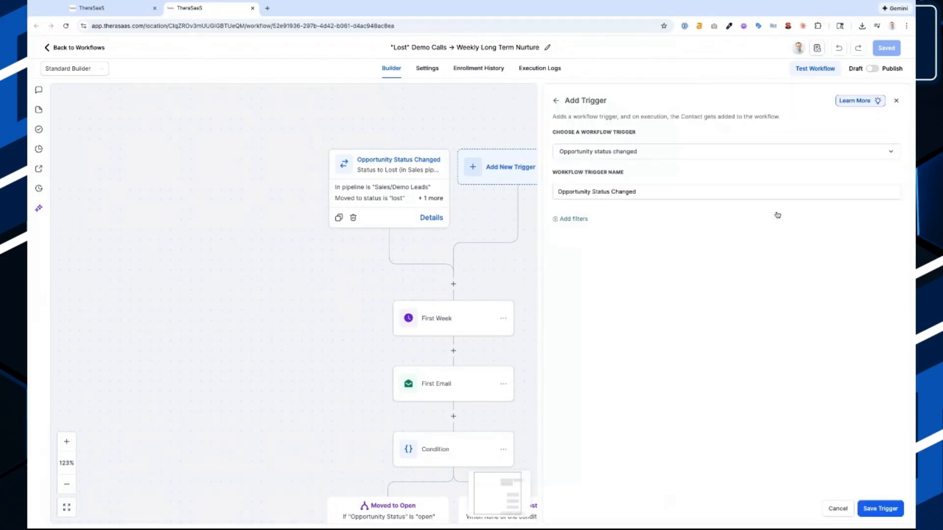
Step: Add an In pipeline filter set to Sales/Demo Leads to the new trigger
click(583, 227)
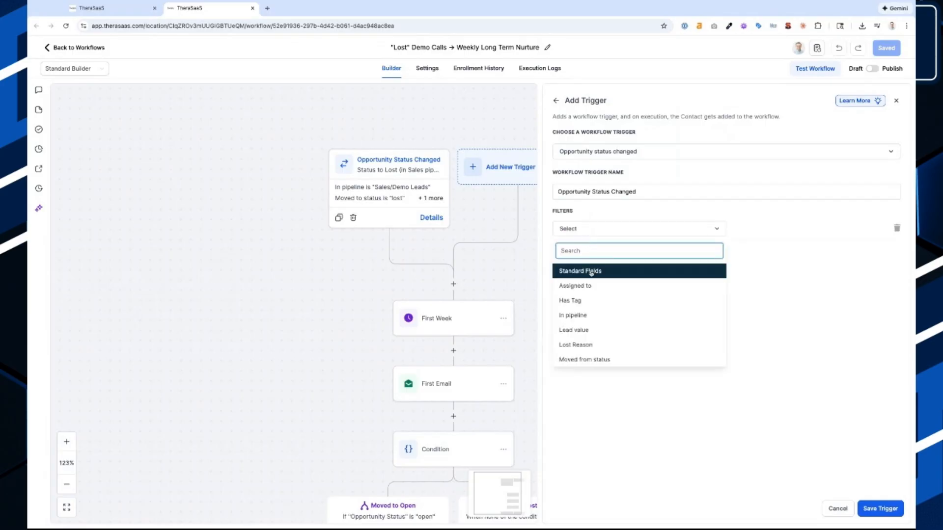
click(588, 314)
click(753, 230)
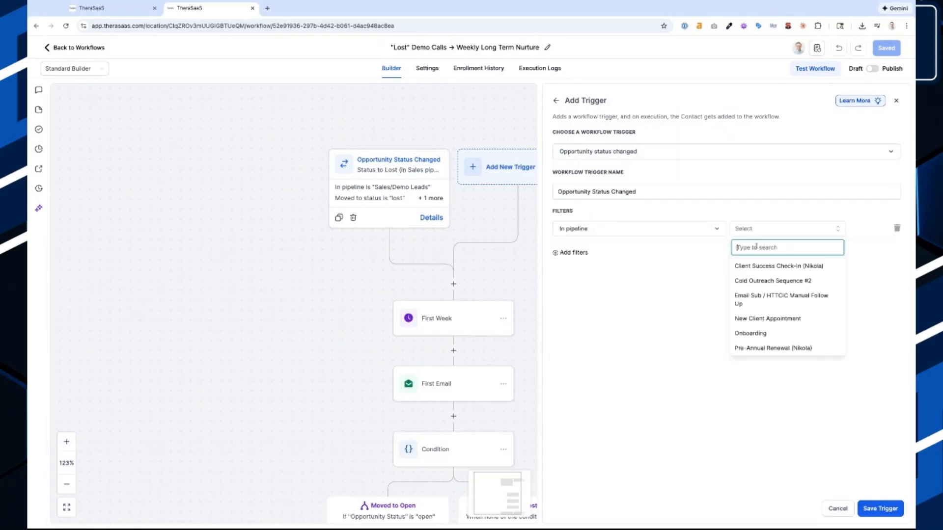
scroll(763, 332, down, 2)
click(764, 333)
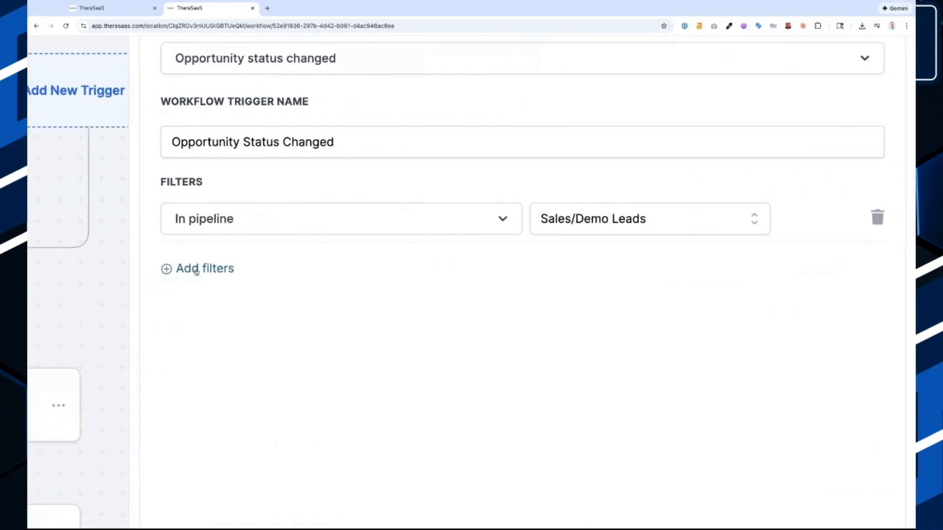
Step: Add a Pipeline stage filter set to Long Nurture to the new trigger
click(571, 253)
click(332, 269)
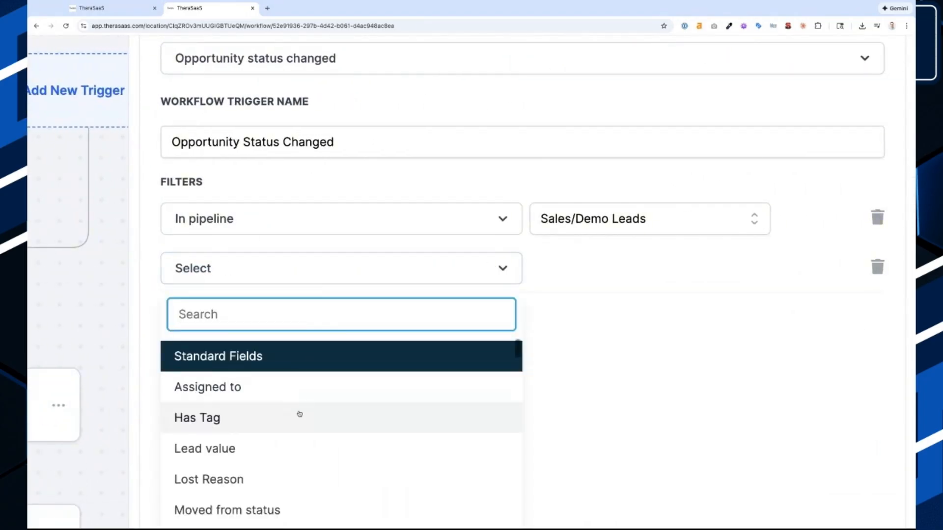
scroll(273, 457, down, 2)
click(273, 459)
click(587, 273)
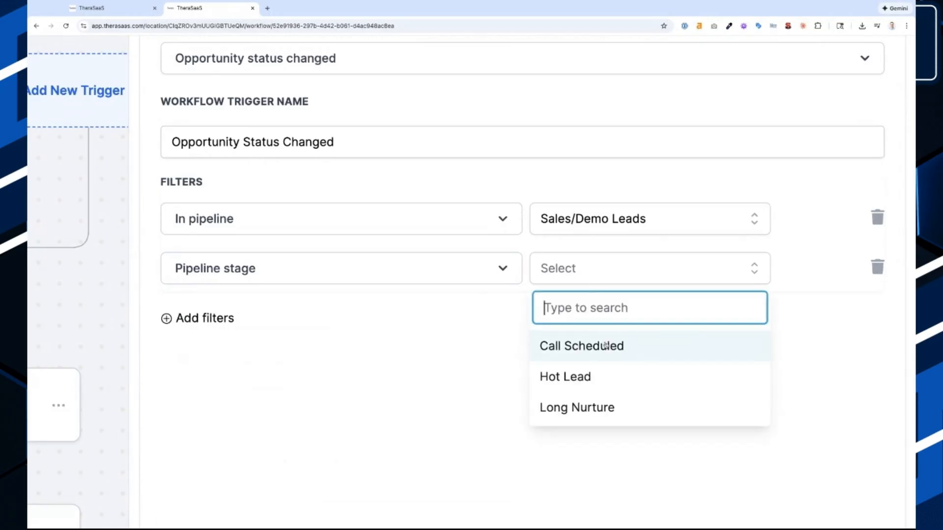
click(582, 408)
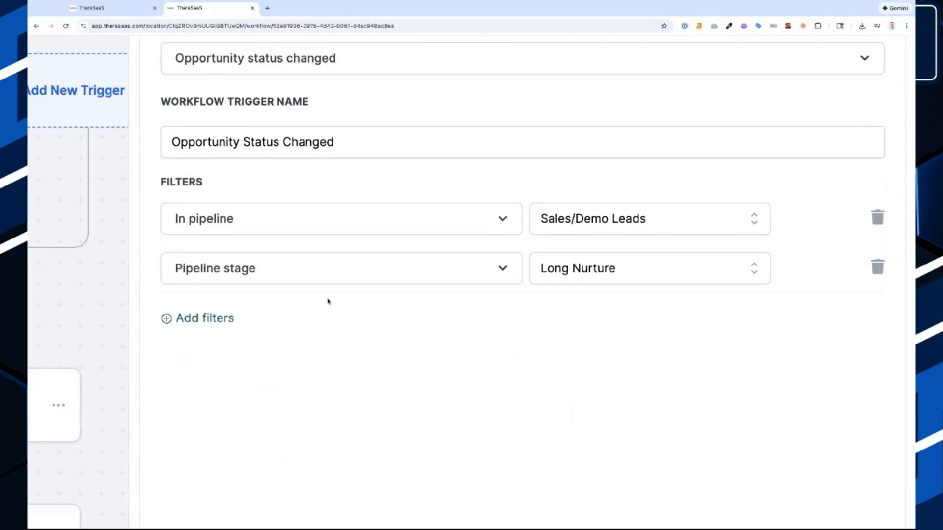
Step: Try a Lost Reason filter on the new trigger, browsing its reason options, and remove it
click(211, 317)
click(211, 328)
scroll(236, 442, down, 2)
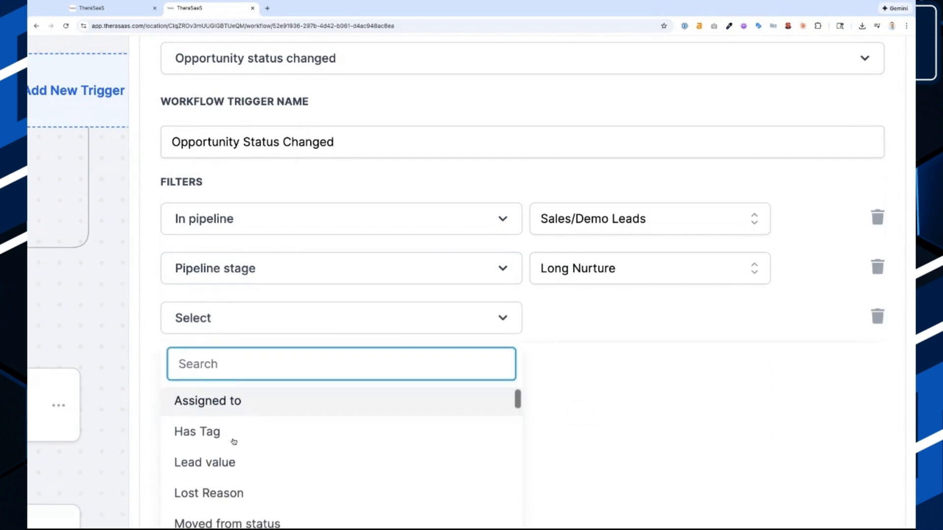
scroll(234, 441, up, 1)
scroll(234, 440, down, 1)
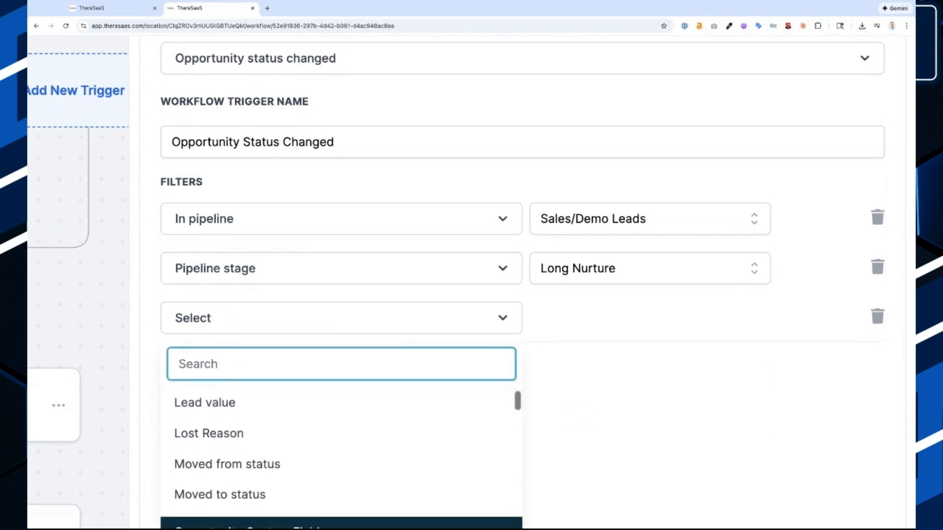
click(234, 432)
click(572, 318)
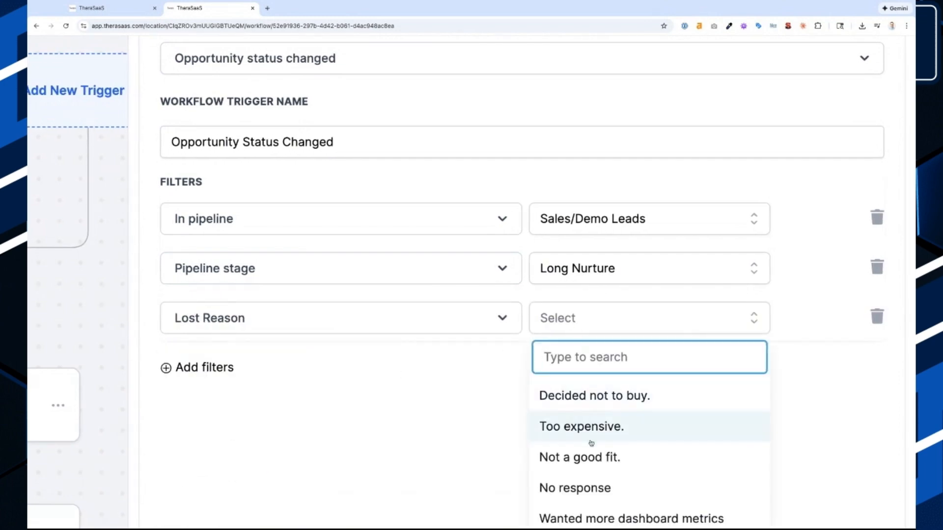
scroll(593, 444, down, 2)
scroll(593, 444, up, 2)
click(399, 366)
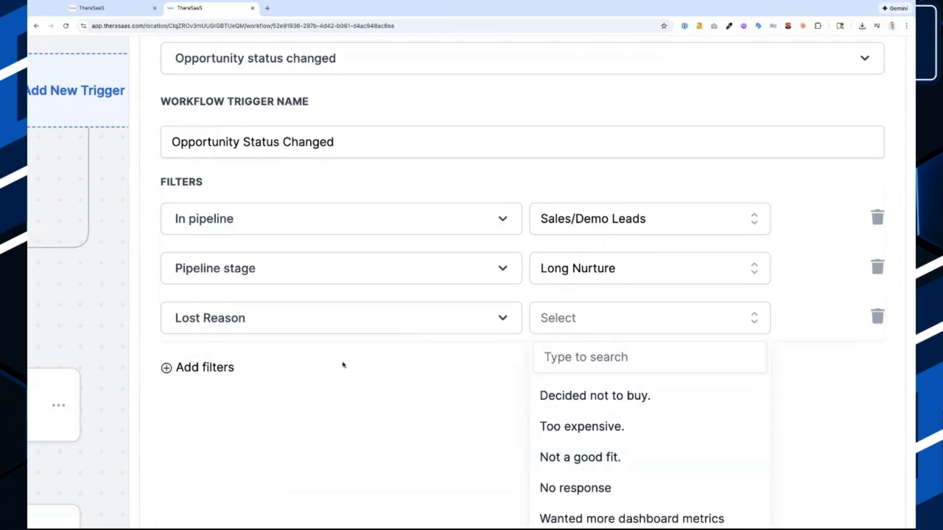
click(876, 318)
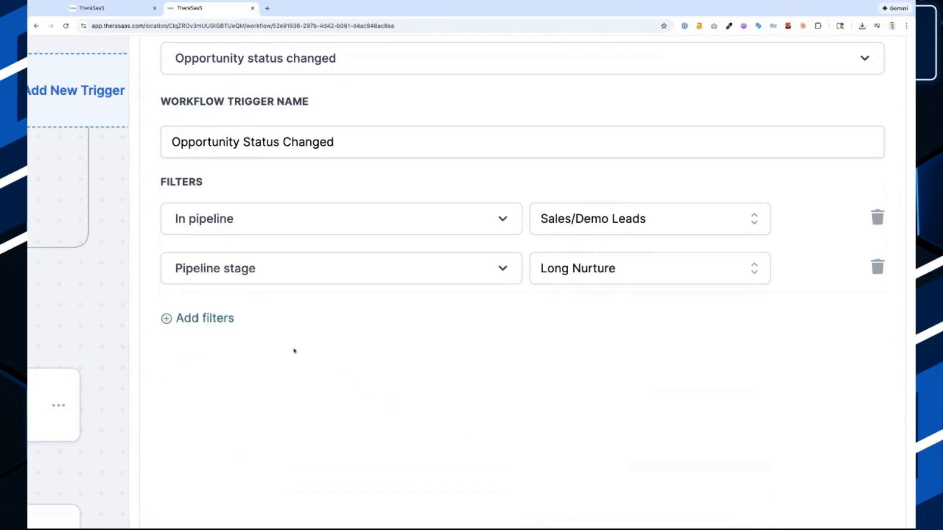
Step: Add a Moved to status filter set to lost to the new trigger
click(218, 320)
click(221, 317)
scroll(248, 455, down, 3)
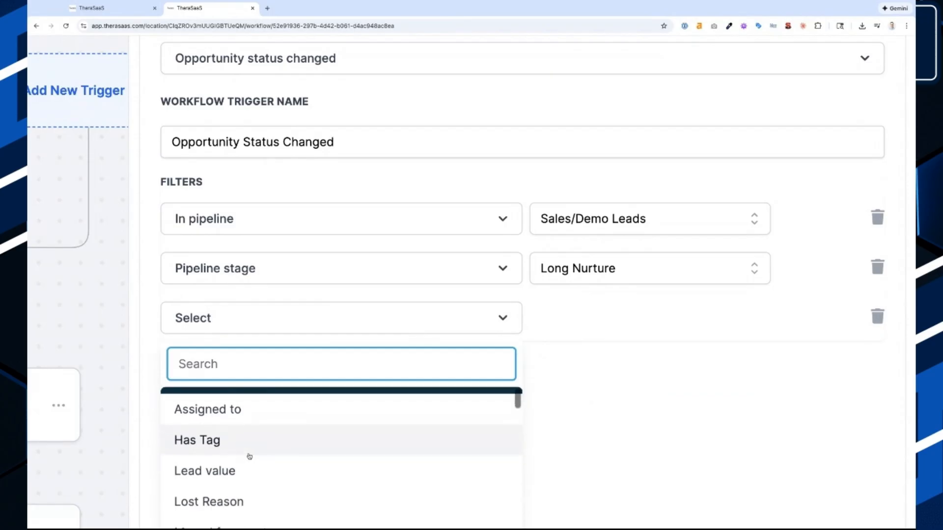
scroll(249, 457, down, 1)
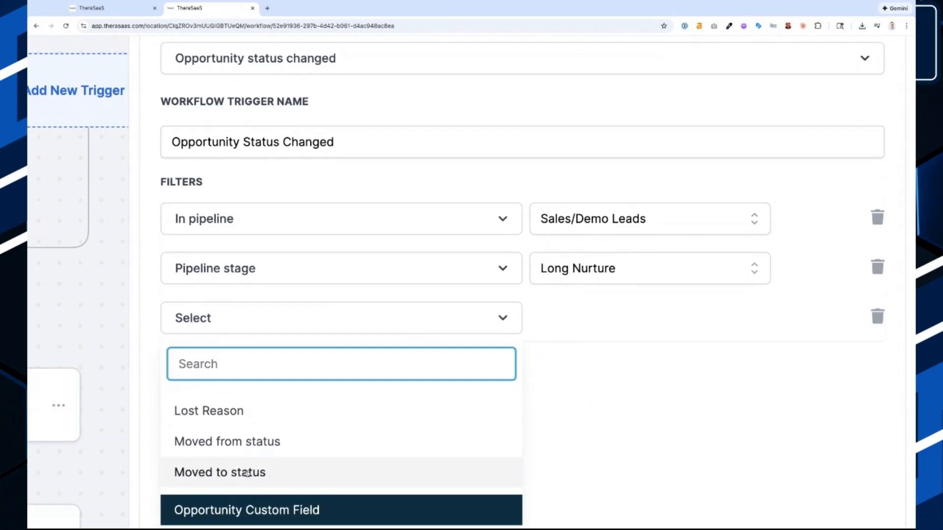
click(247, 473)
click(612, 324)
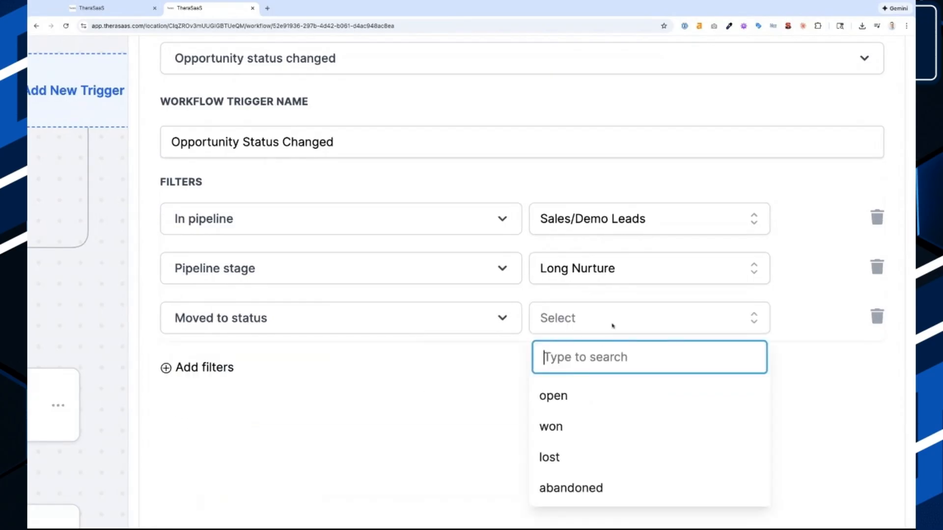
click(603, 457)
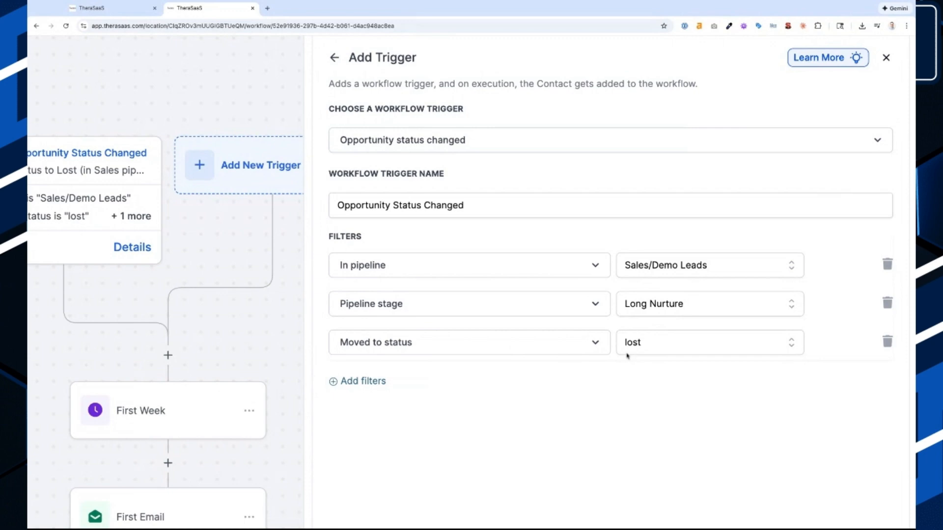
Step: Discard the new Opportunity Status Changed trigger without saving it
scroll(832, 212, down, 5)
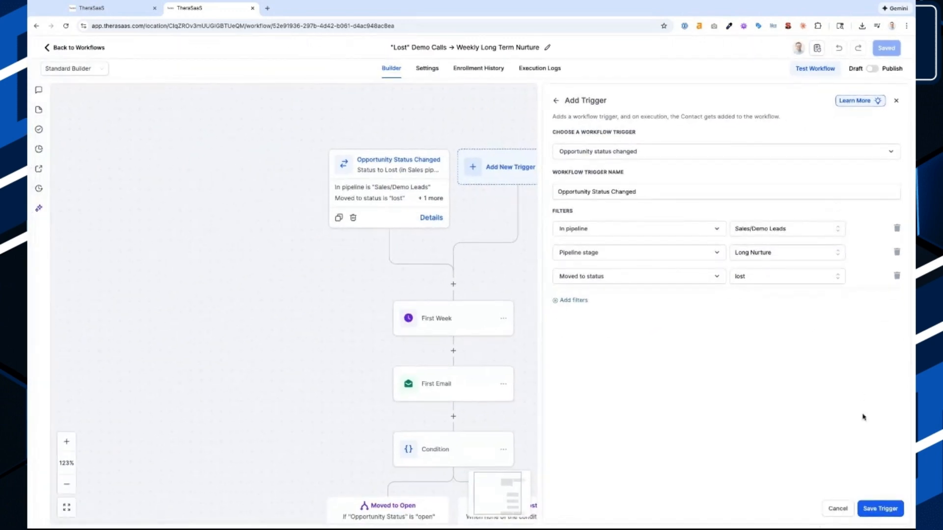
click(844, 511)
click(525, 305)
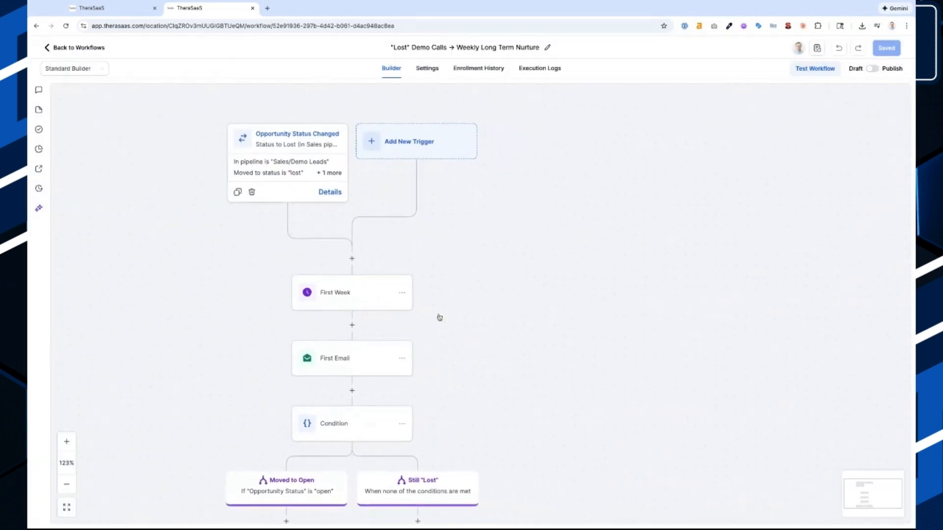
Step: Rename the First Week wait action to "First Week - Wait 7 Days" and save the action
click(351, 223)
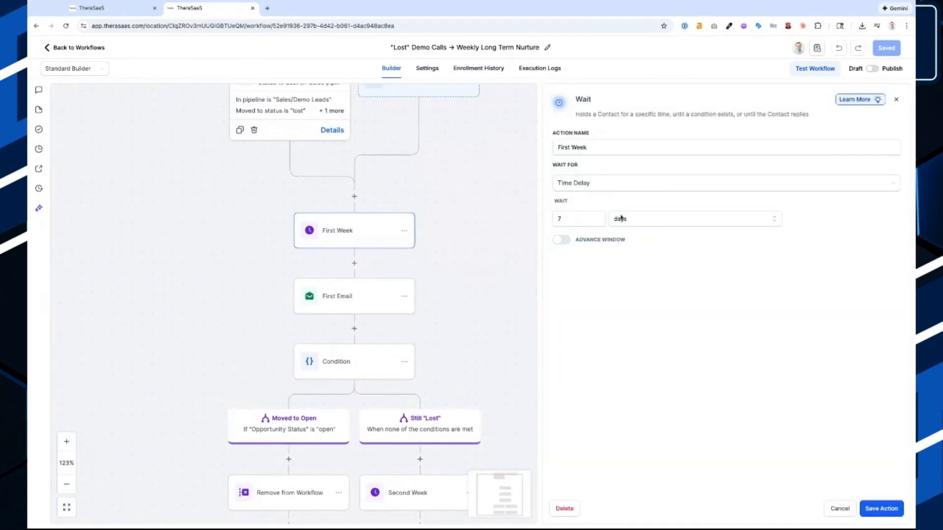
scroll(621, 216, up, 5)
scroll(621, 216, up, 2)
click(555, 162)
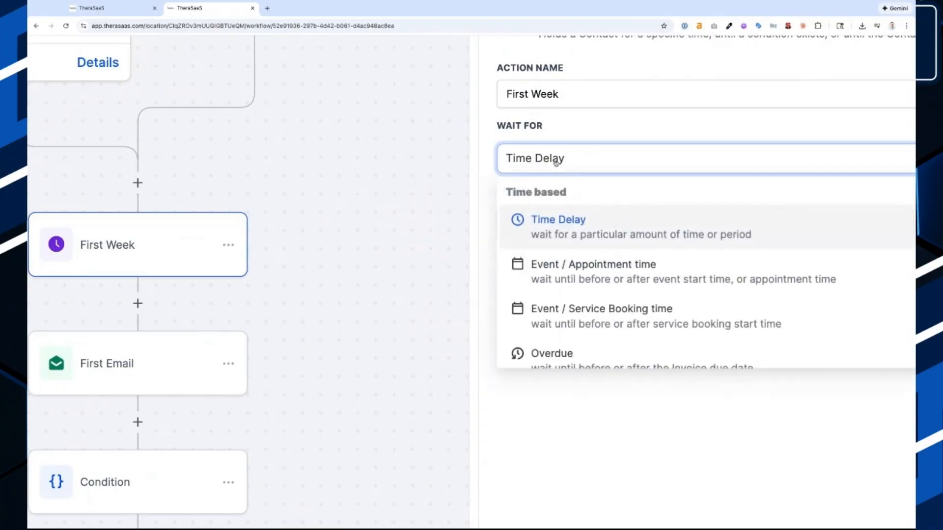
click(555, 162)
click(552, 94)
text(- Wait )
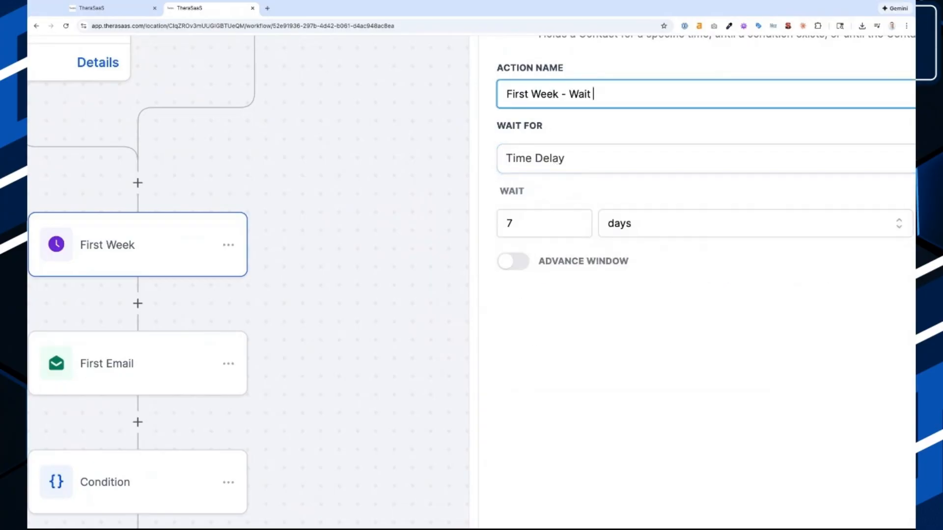
text(7 Days)
scroll(620, 213, down, 7)
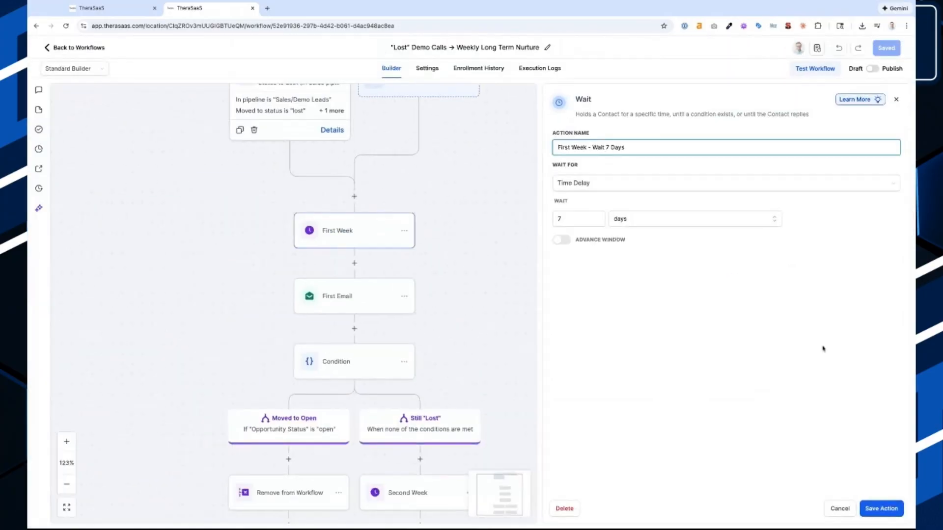
click(882, 509)
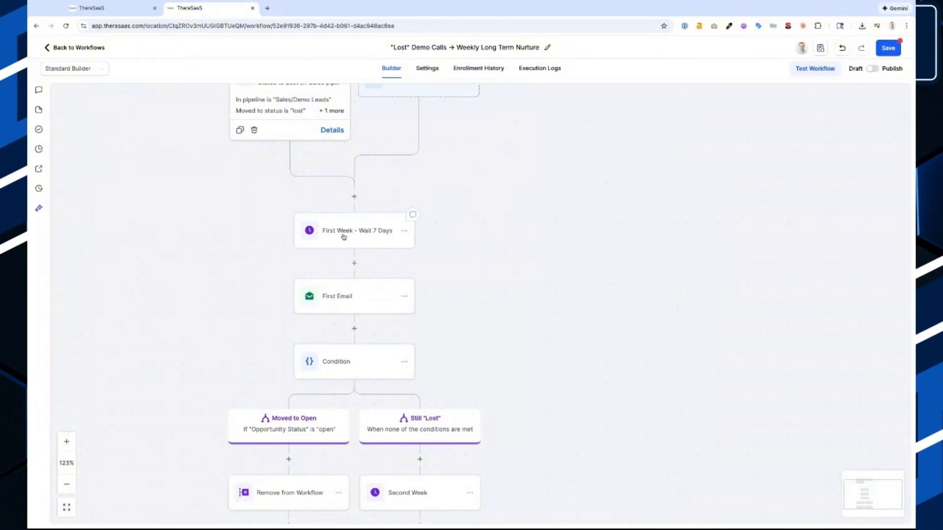
Step: Open the First Email action and set its content source to an existing template
click(341, 303)
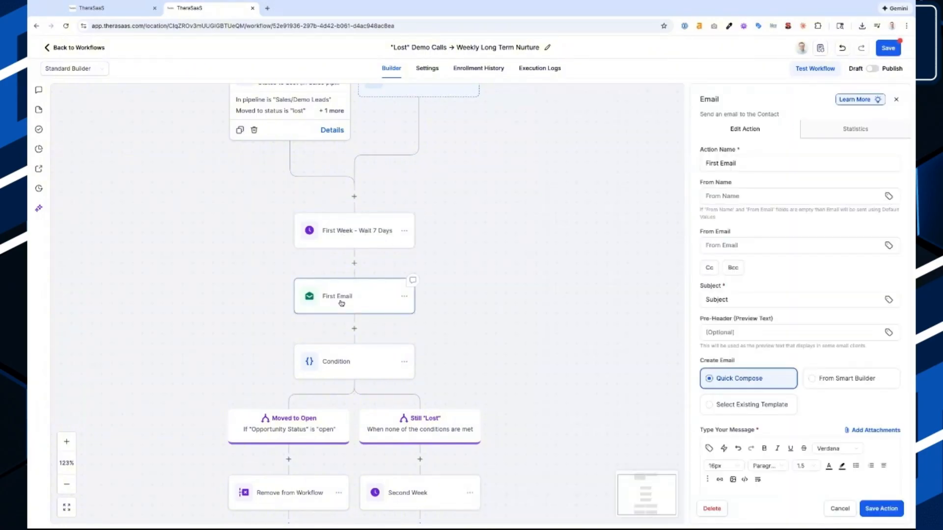
scroll(698, 299, down, 4)
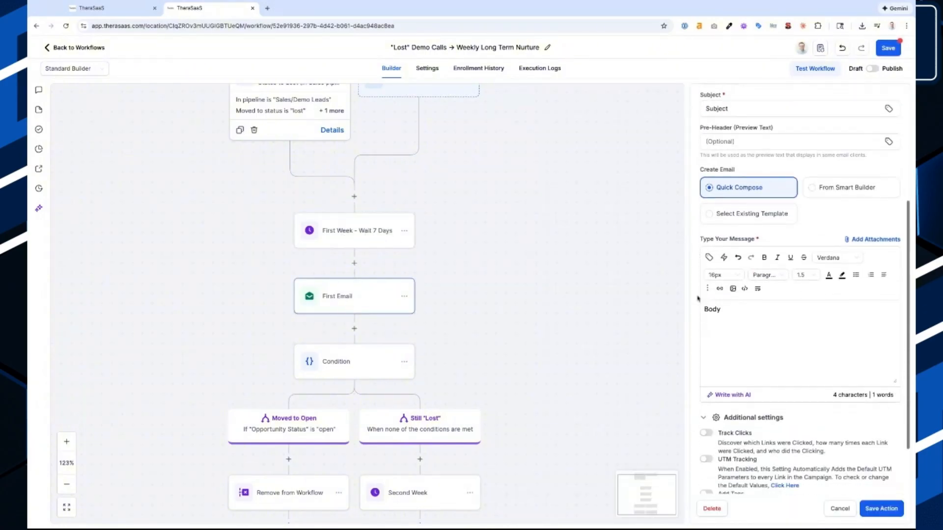
scroll(747, 331, up, 2)
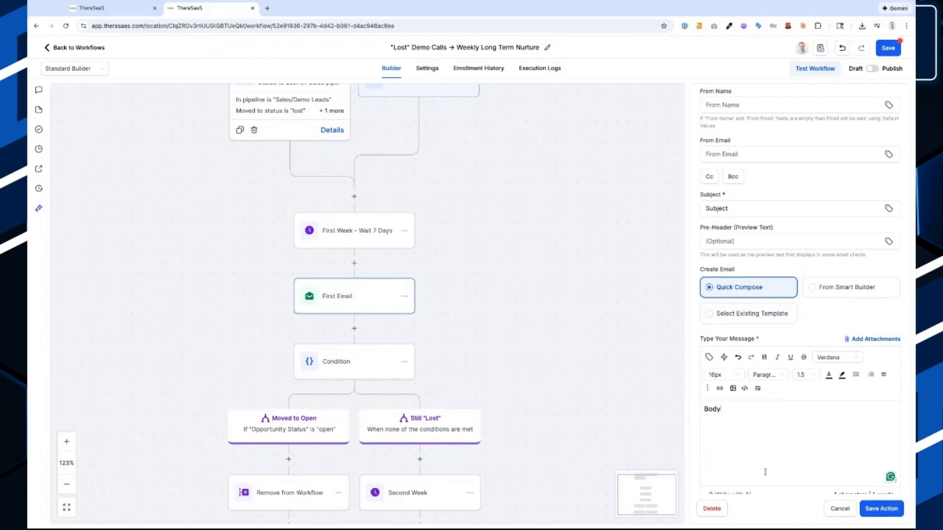
click(763, 317)
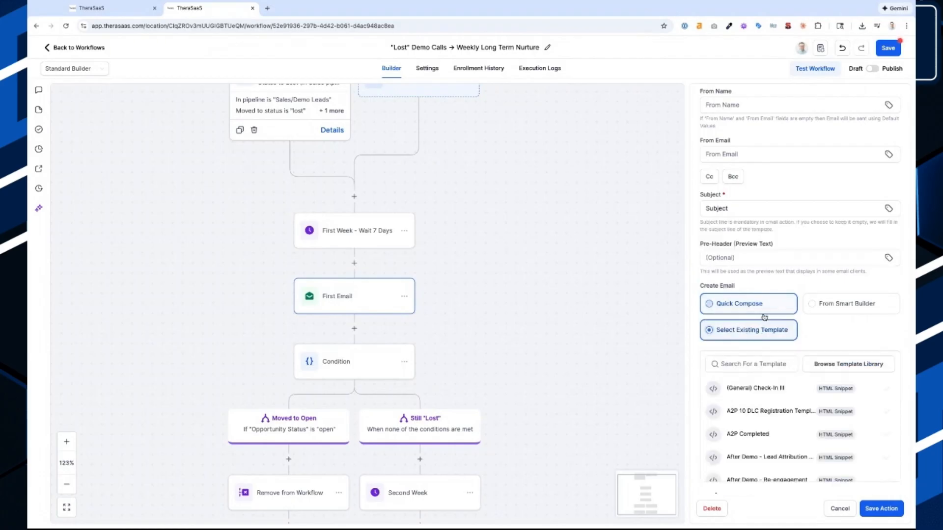
Step: Look through the existing email templates and the template library for the First Email action
click(759, 414)
scroll(758, 425, down, 2)
scroll(759, 424, up, 1)
scroll(758, 425, up, 1)
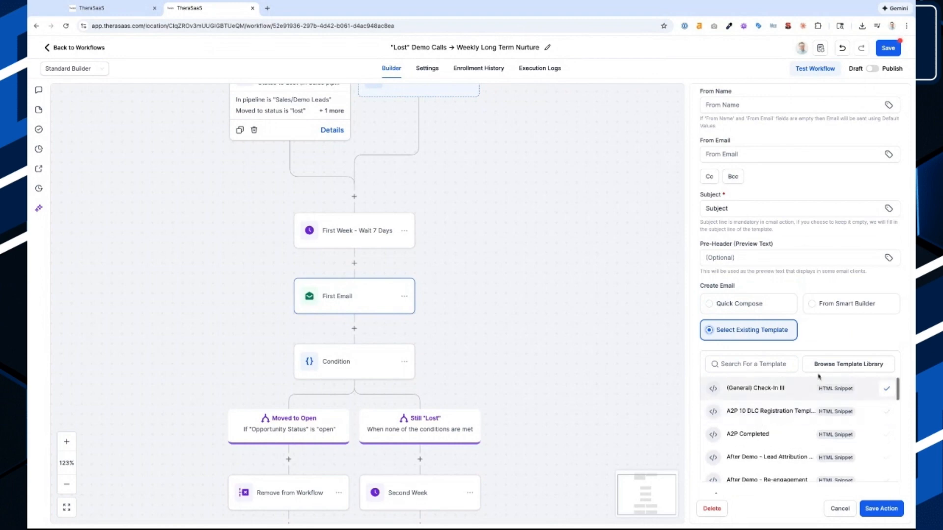
click(848, 364)
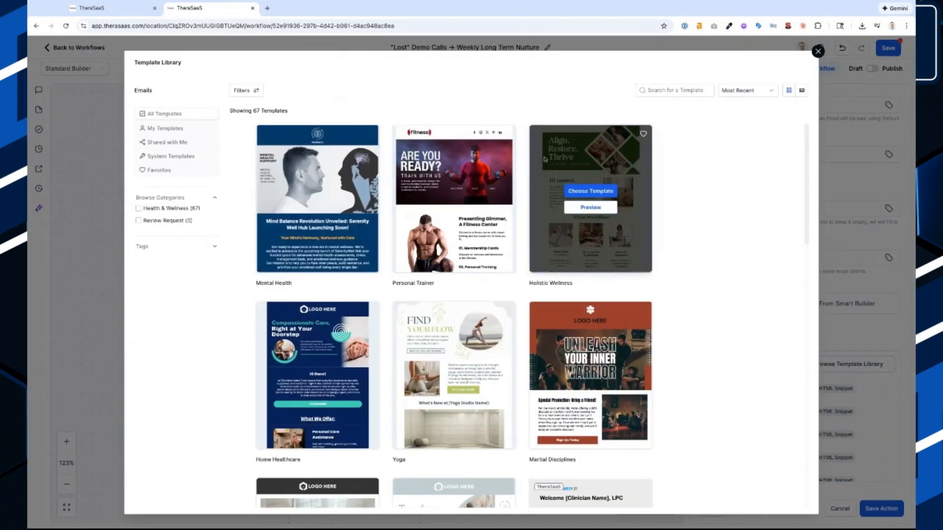
click(818, 51)
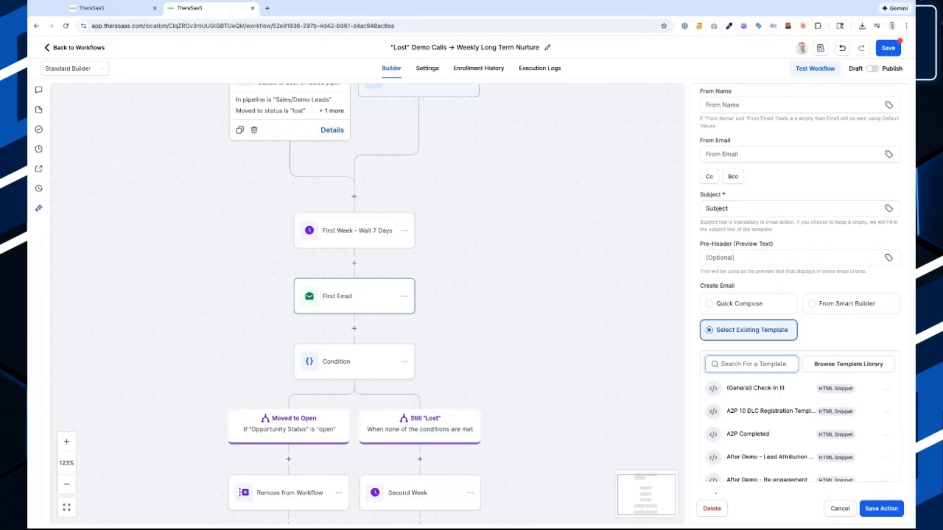
text(los)
key(BackSpace)
key(BackSpace)
key(BackSpace)
key(BackSpace)
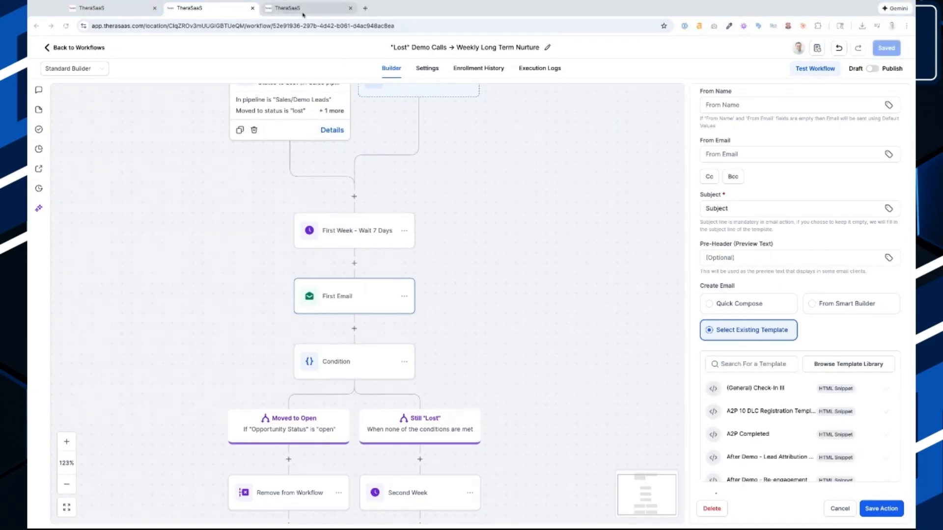
Step: In the email marketing templates, open the Lost - Long Term Nurture folder and view the Lost Long Term - Week 1 template
click(300, 12)
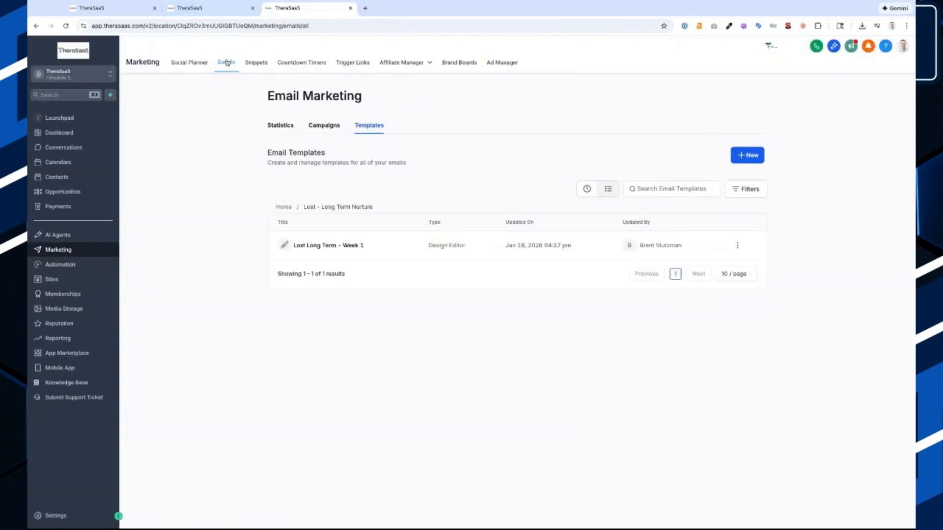
click(227, 63)
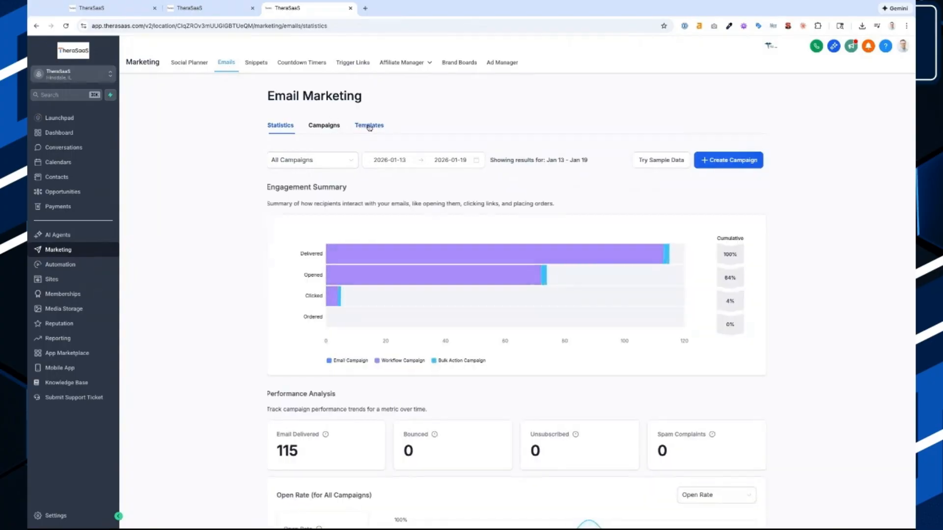
click(369, 126)
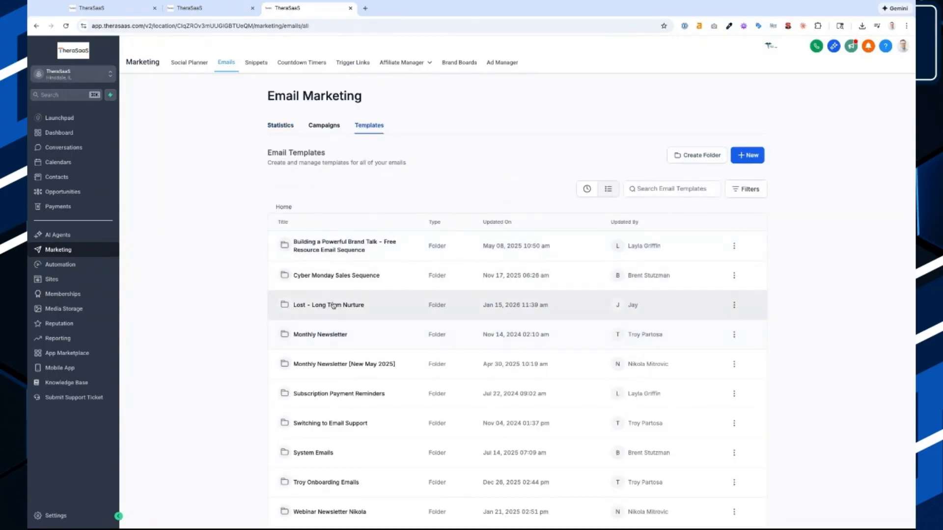
click(318, 316)
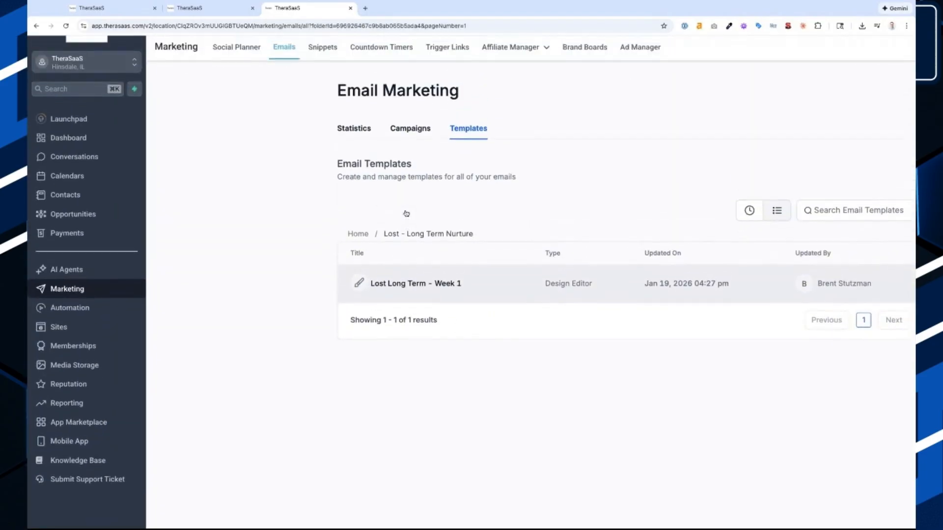
click(319, 245)
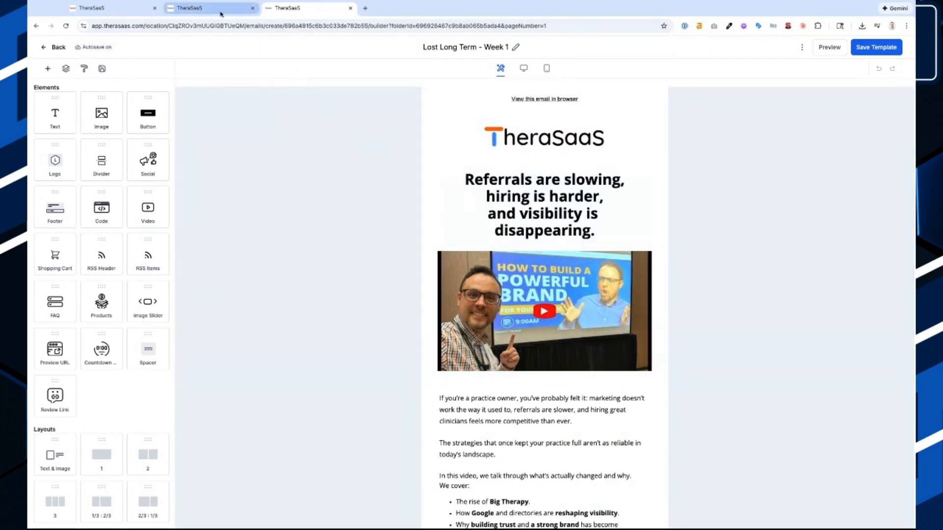
Step: Back in the workflow, search the templates for "lost" and apply Lost Long Term - Week 1 to the First Email action
click(210, 8)
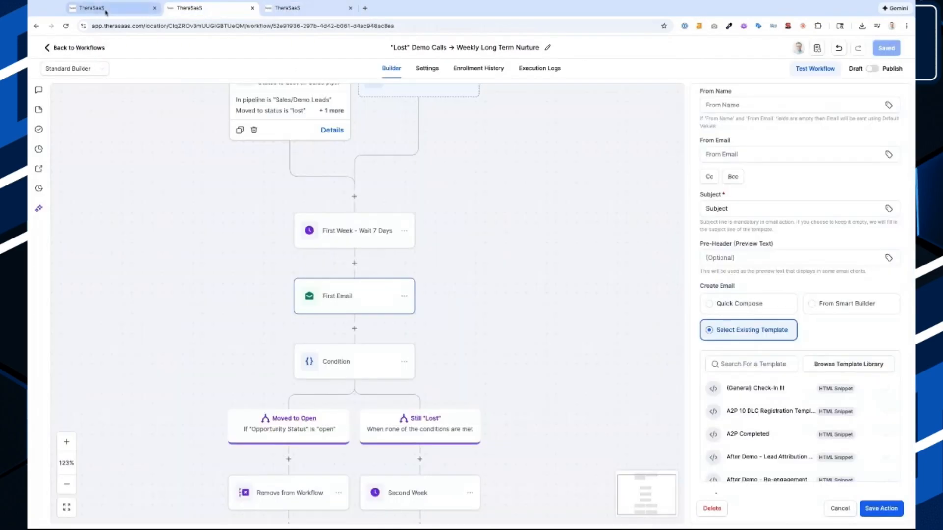
click(756, 364)
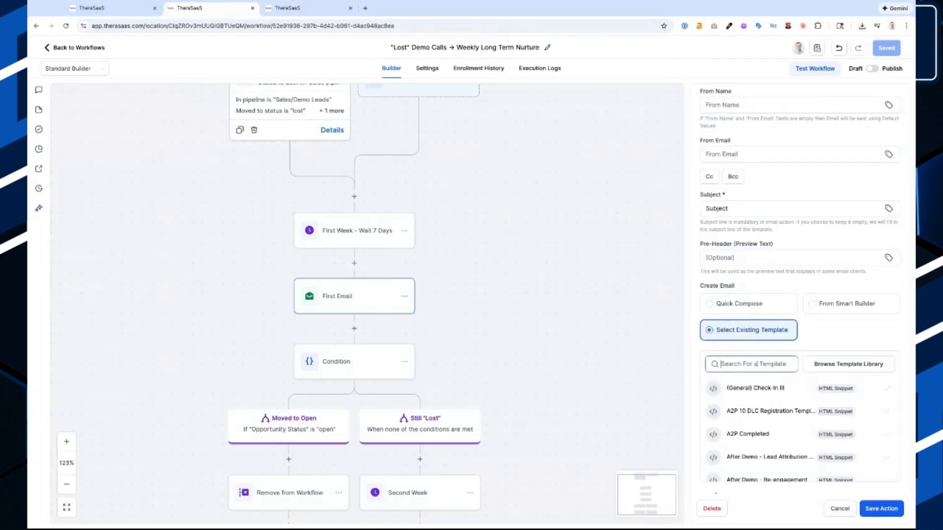
text(lost)
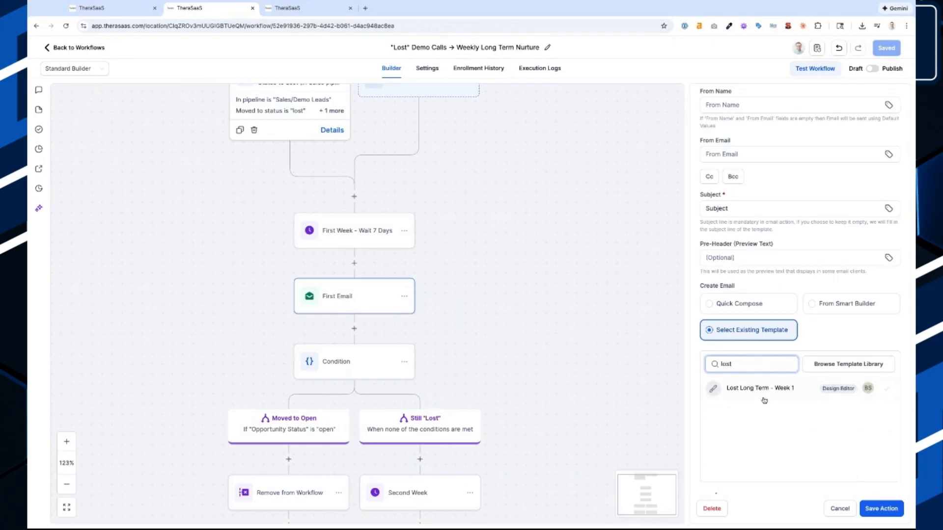
click(764, 389)
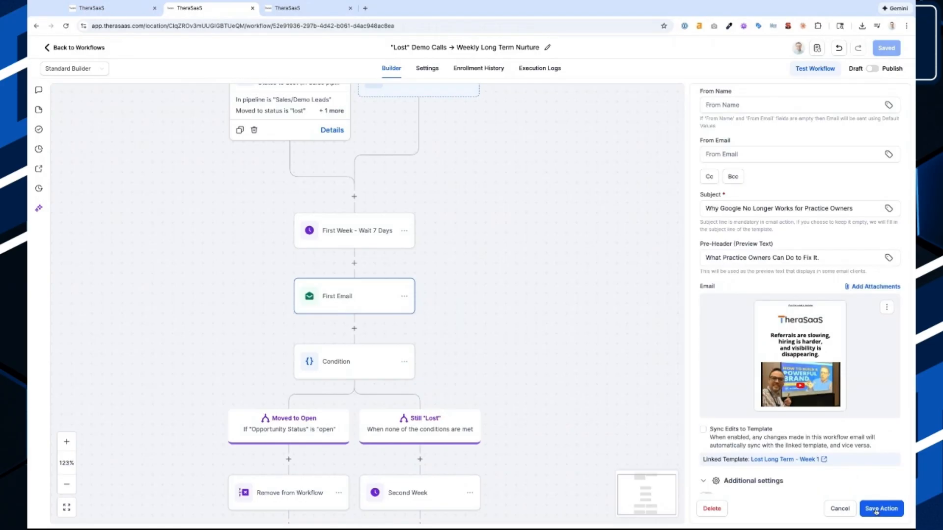
Step: Enable Track Clicks and UTM Tracking for the First Email action and save the action
scroll(878, 440, down, 3)
scroll(791, 299, up, 1)
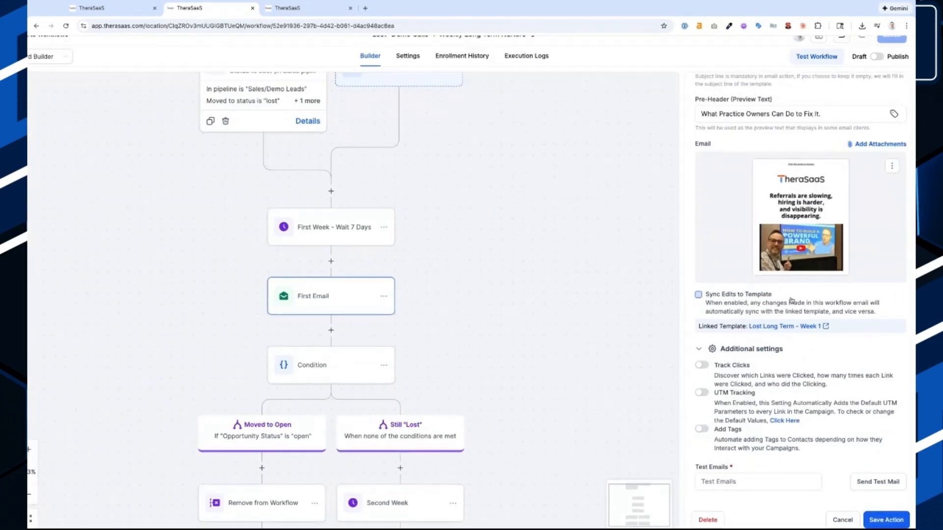
click(702, 365)
click(701, 393)
click(779, 481)
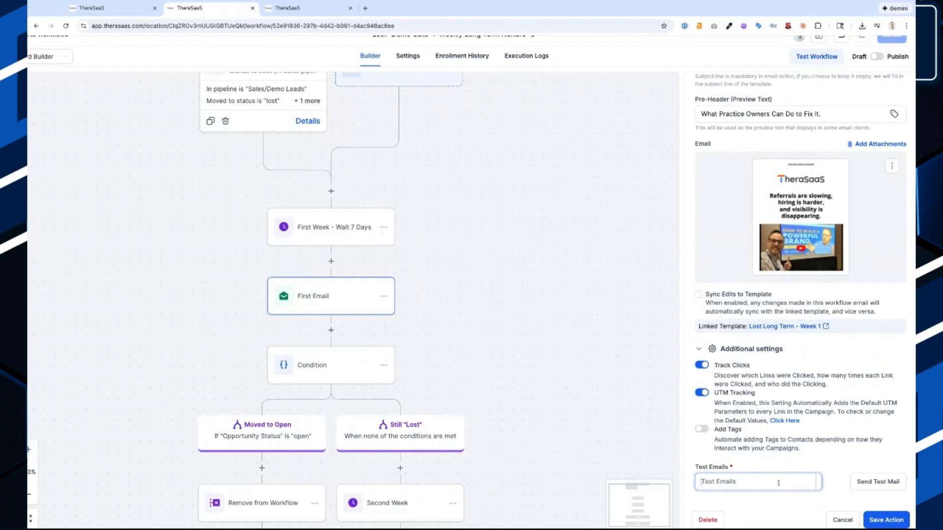
scroll(779, 482, up, 5)
scroll(778, 483, right, 4)
scroll(778, 483, down, 2)
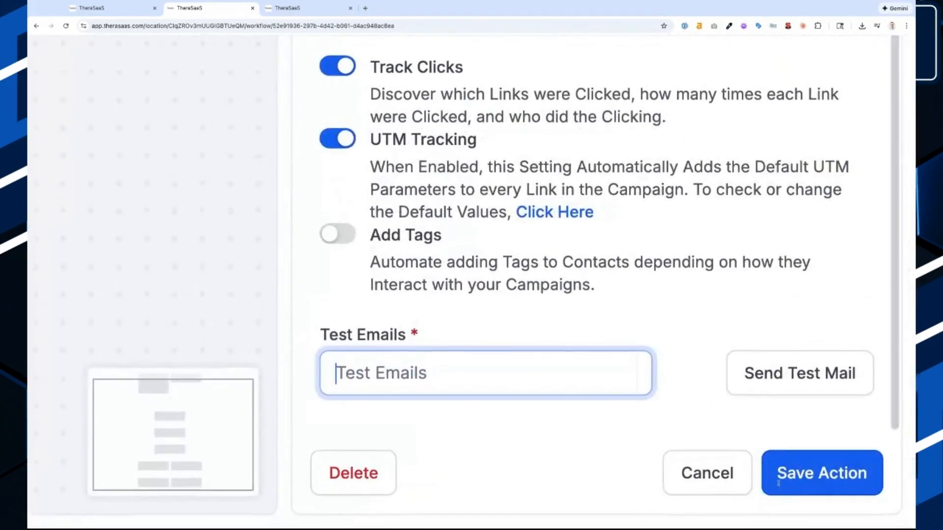
scroll(778, 483, down, 3)
scroll(778, 483, down, 4)
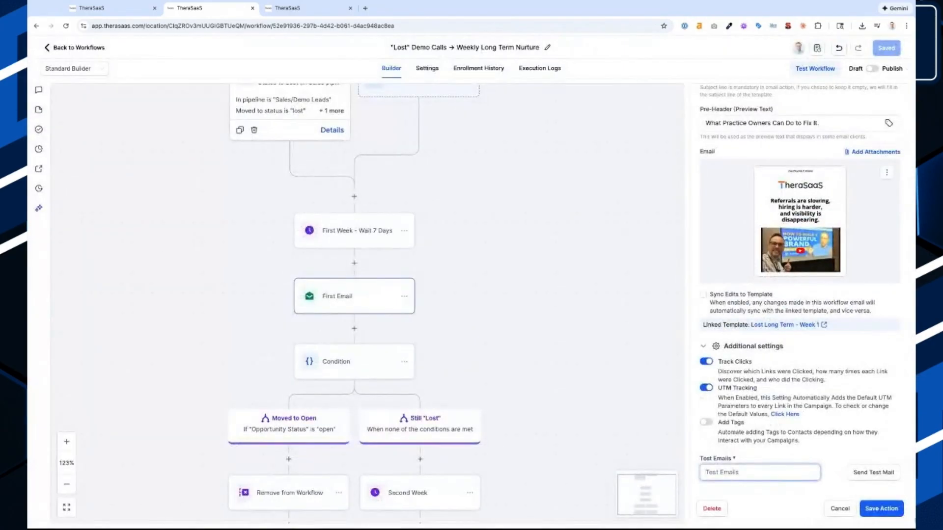
click(882, 508)
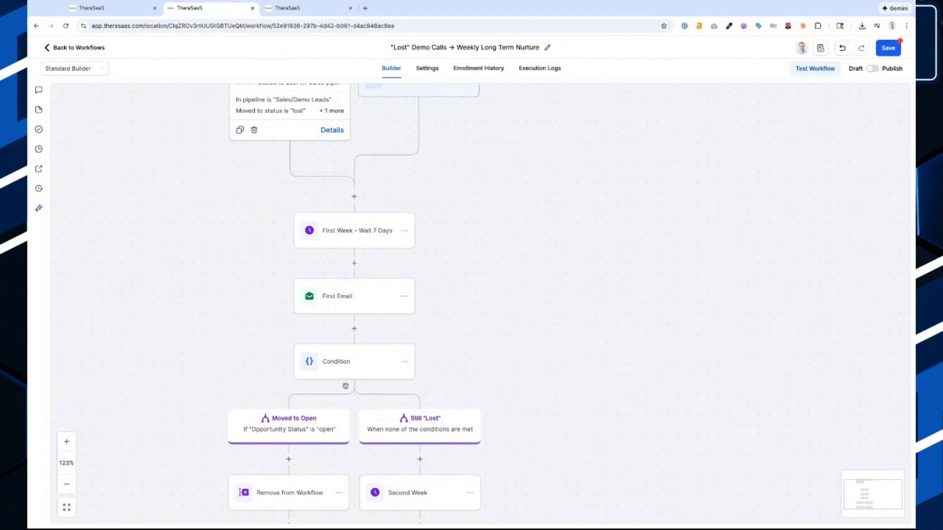
Step: Examine the Condition action's Moved to Open and Still "Lost" branches and the Remove from Workflow action
scroll(346, 292, down, 2)
click(344, 286)
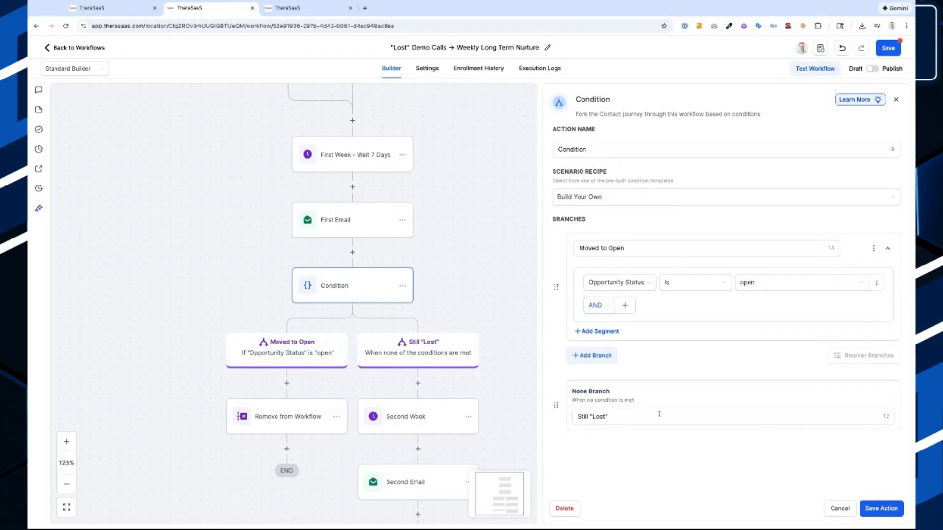
click(612, 422)
click(679, 261)
click(296, 417)
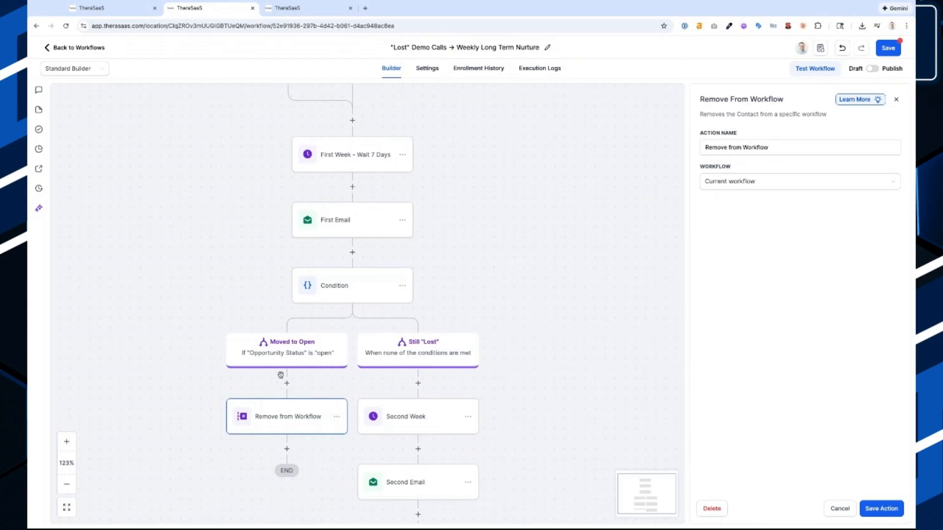
click(416, 353)
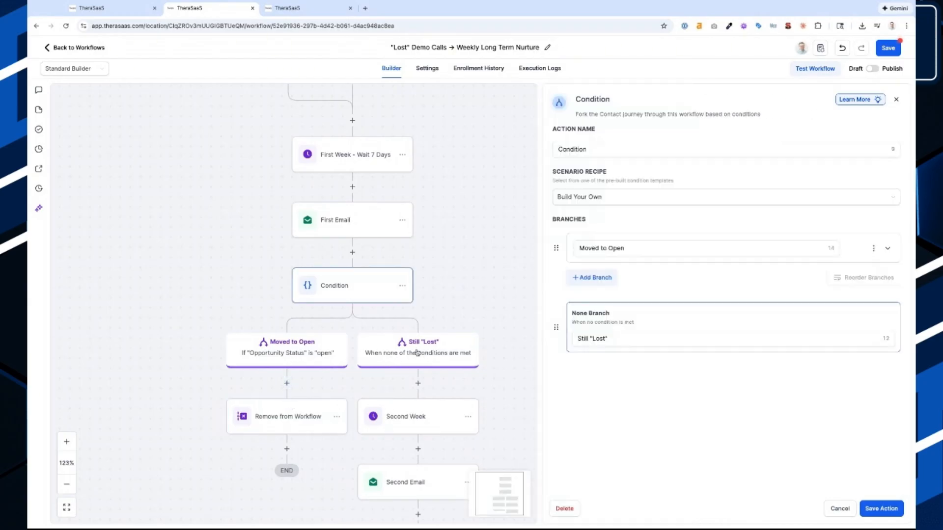
click(317, 353)
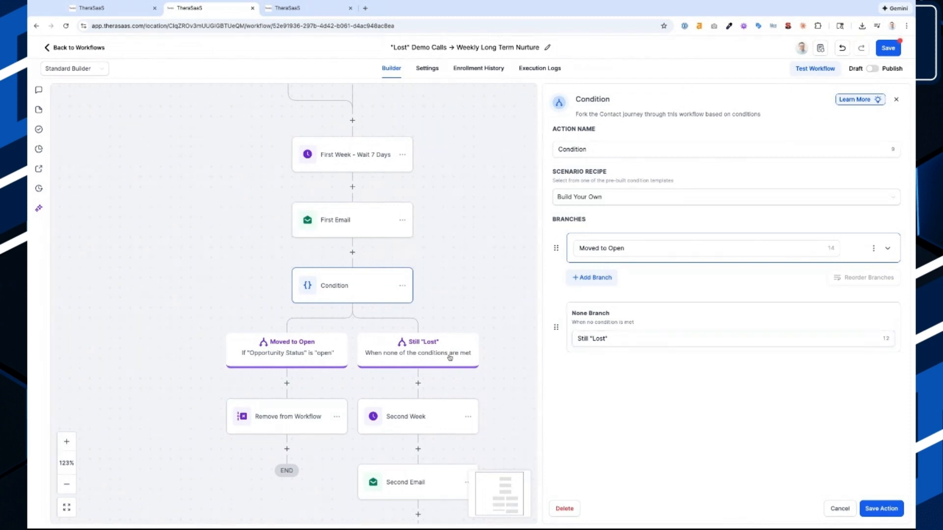
click(450, 358)
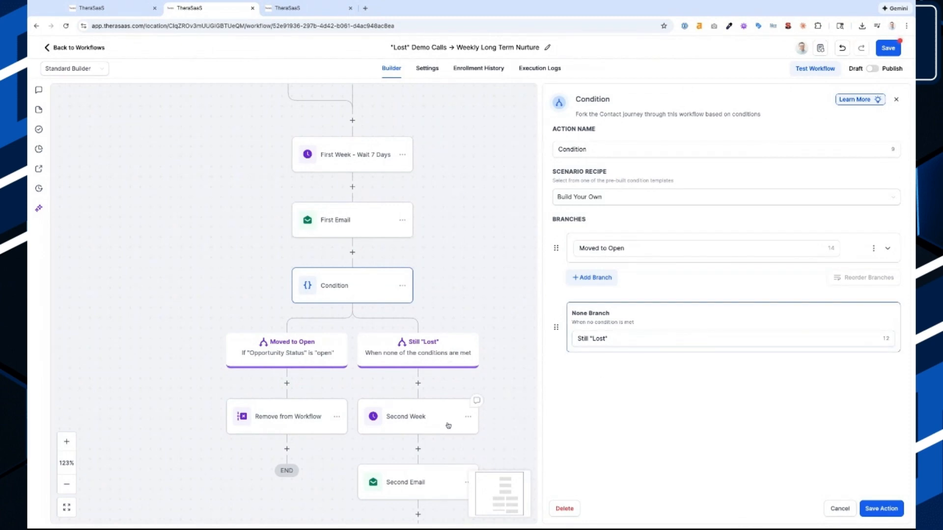
Step: Rename the Second Week wait action in the Still "Lost" branch as "Second Week Wait 7 Days" and save the action
scroll(448, 426, down, 3)
click(422, 342)
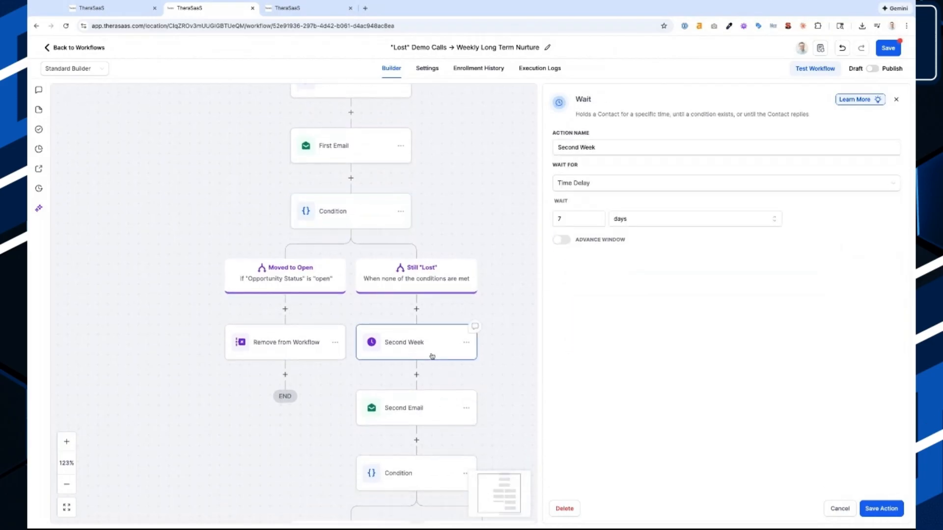
click(605, 148)
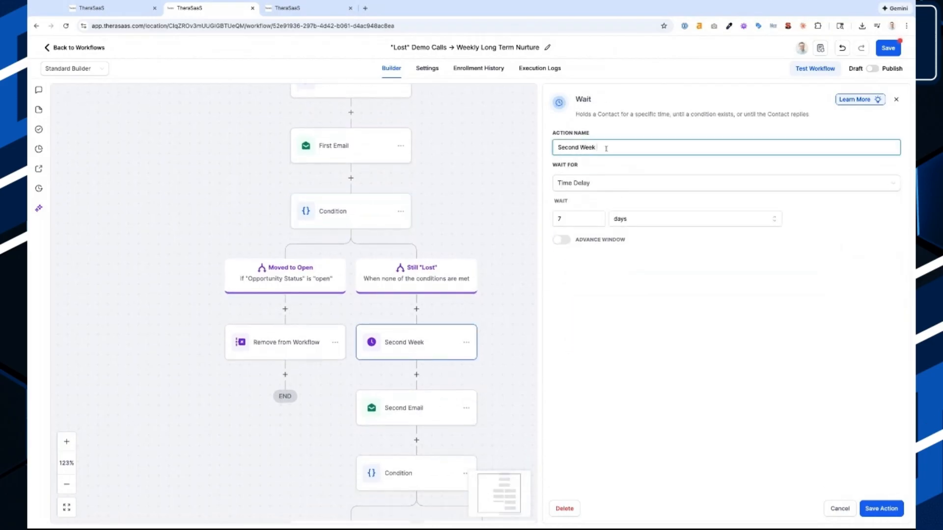
text(Wait 7 Days)
click(881, 508)
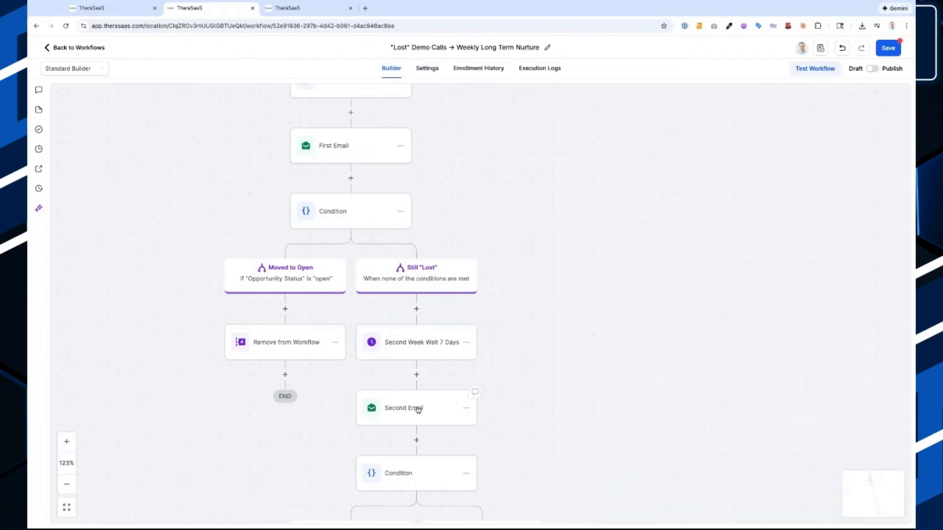
click(415, 409)
scroll(746, 391, down, 3)
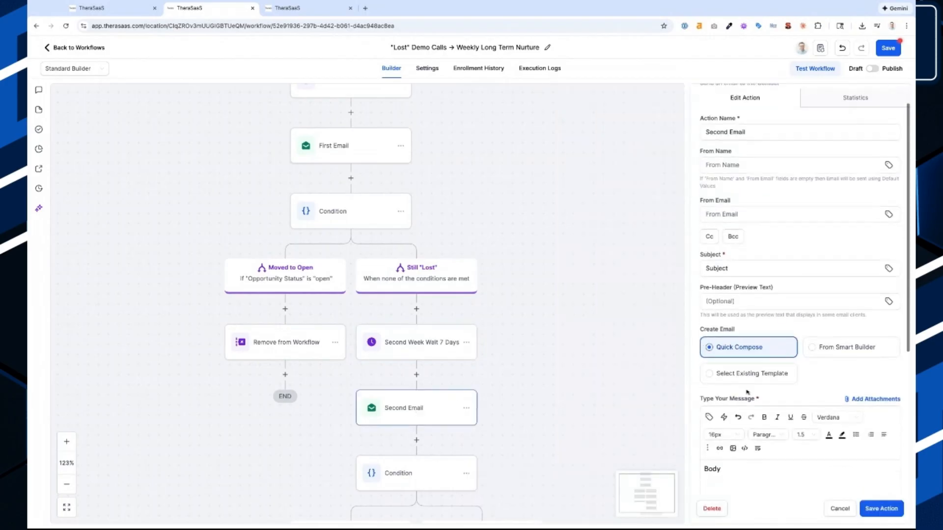
click(765, 281)
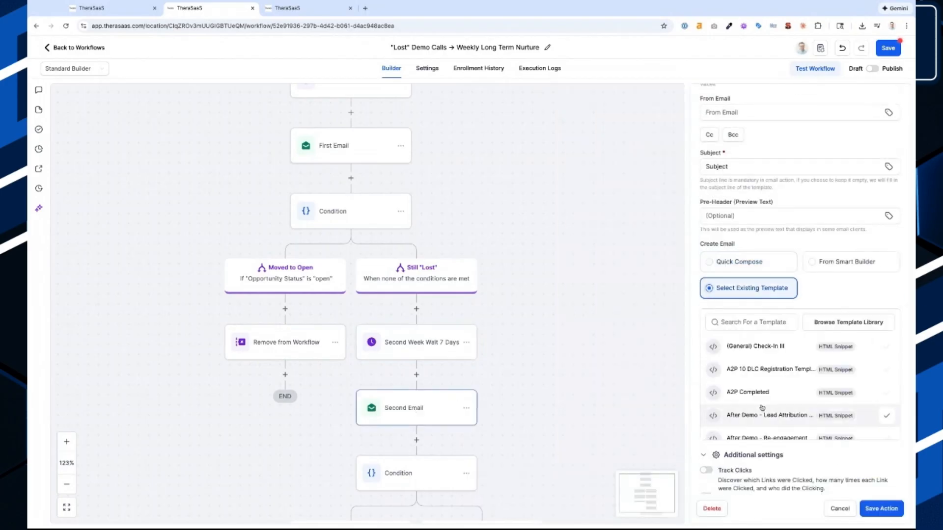
scroll(761, 408, down, 2)
scroll(751, 469, down, 2)
click(707, 362)
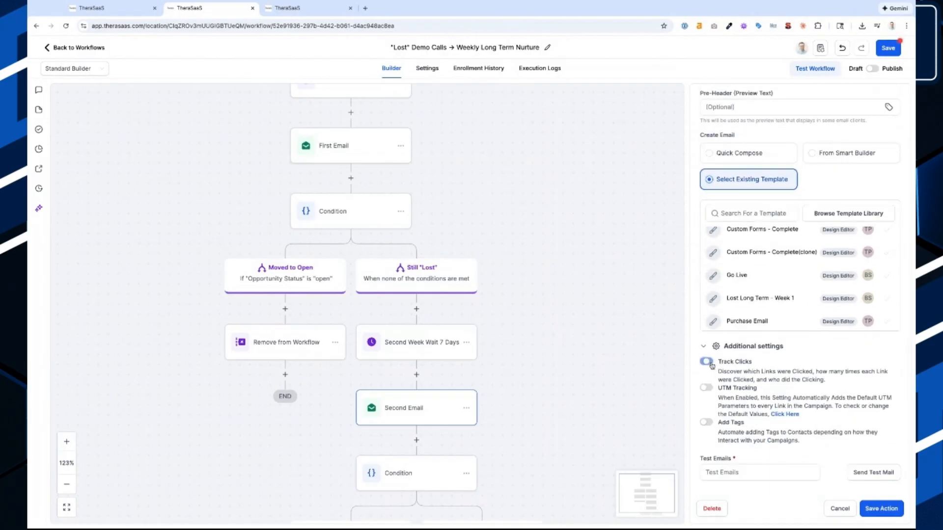
click(845, 512)
click(526, 307)
Step: Examine the repeating sequence of weekly wait, email and condition actions from the trigger through the Third Week
scroll(568, 358, up, 3)
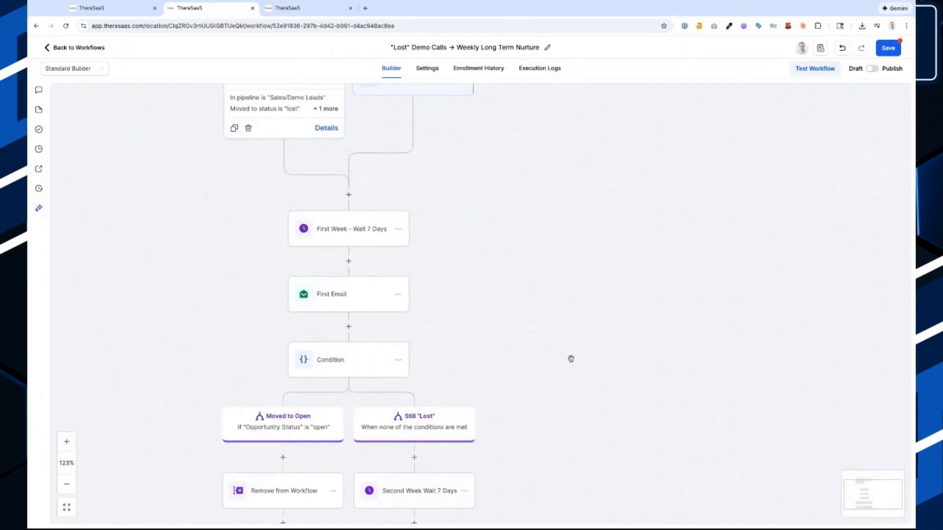
scroll(314, 378, down, 5)
scroll(314, 378, up, 3)
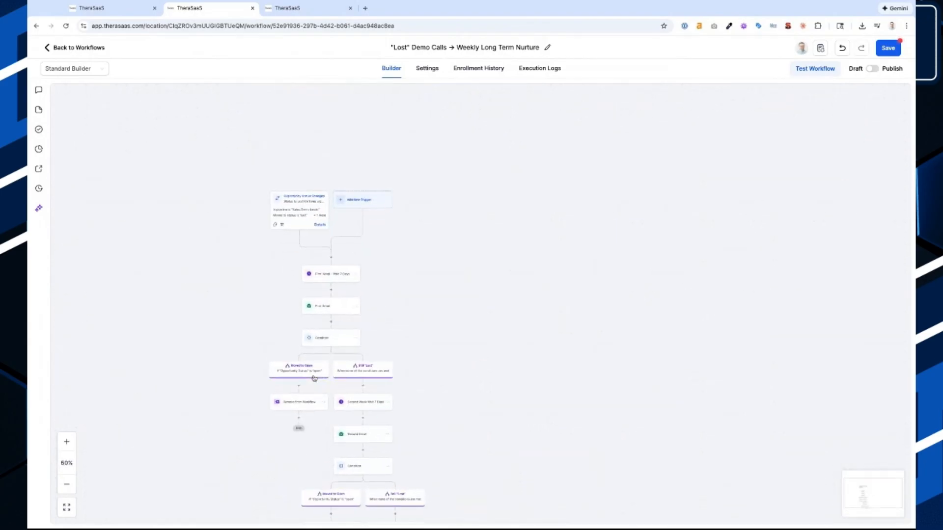
scroll(357, 233, down, 2)
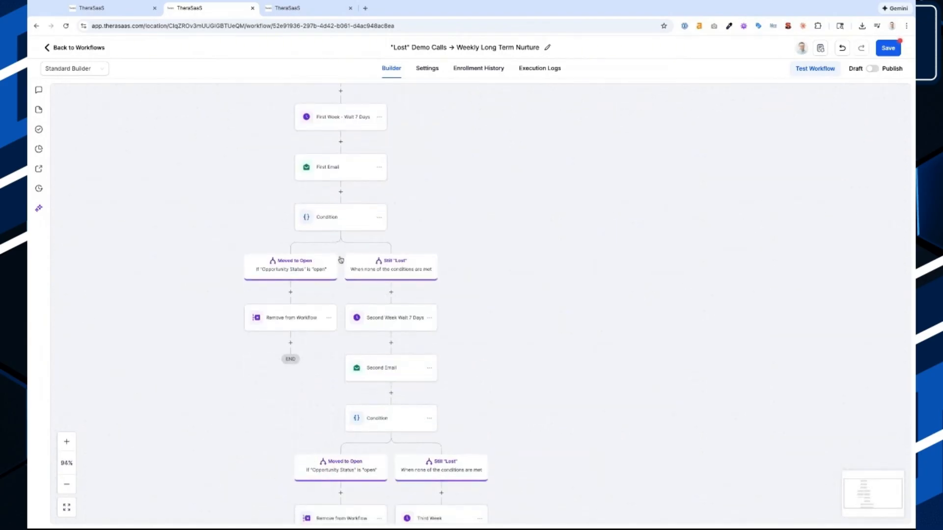
scroll(341, 260, down, 1)
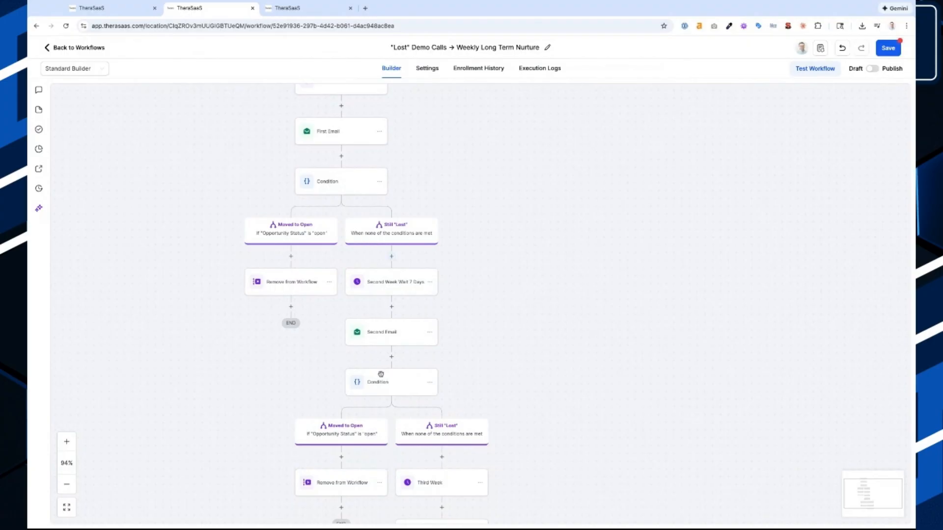
scroll(381, 374, down, 2)
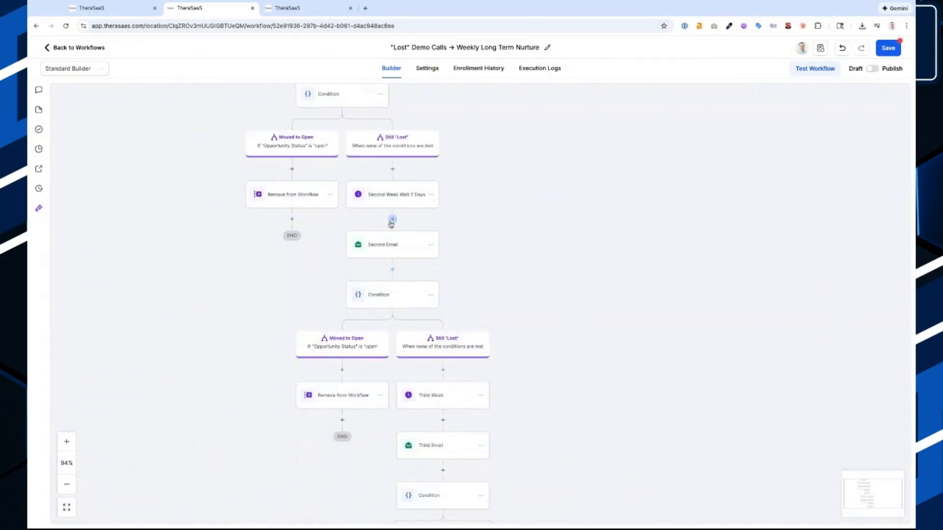
scroll(324, 144, up, 2)
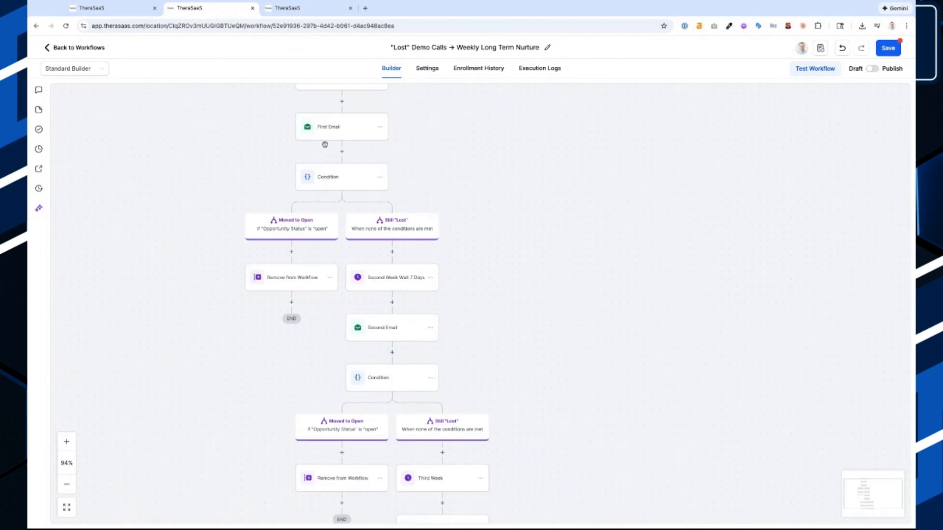
Step: Copy all actions from the condition below First Email onward
click(381, 178)
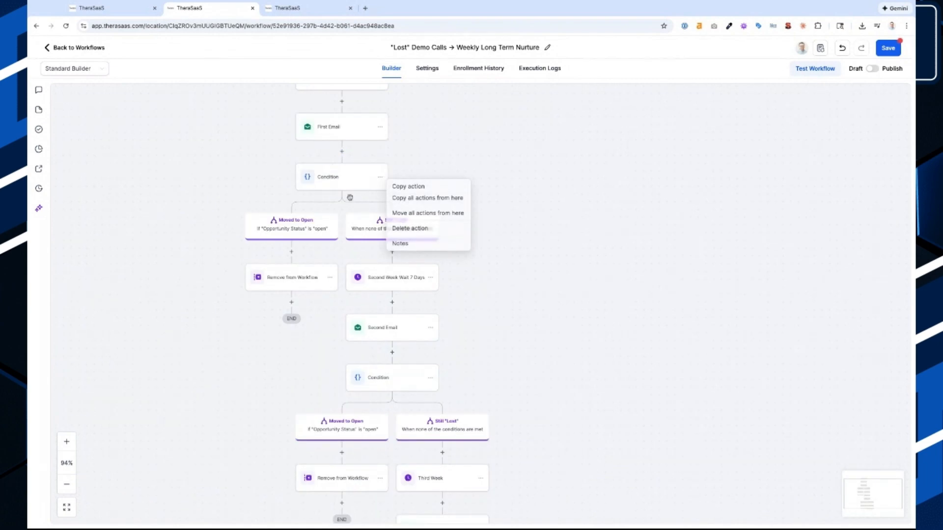
scroll(395, 356, up, 5)
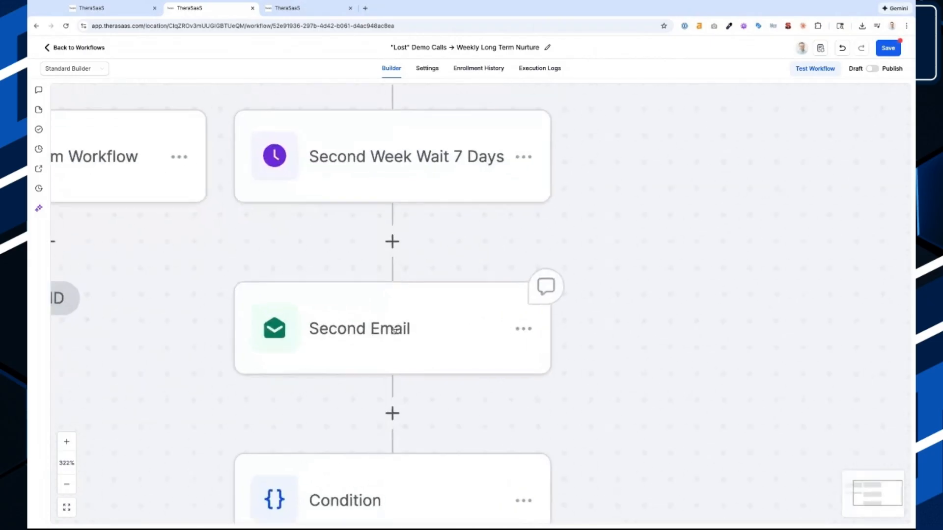
scroll(393, 331, down, 3)
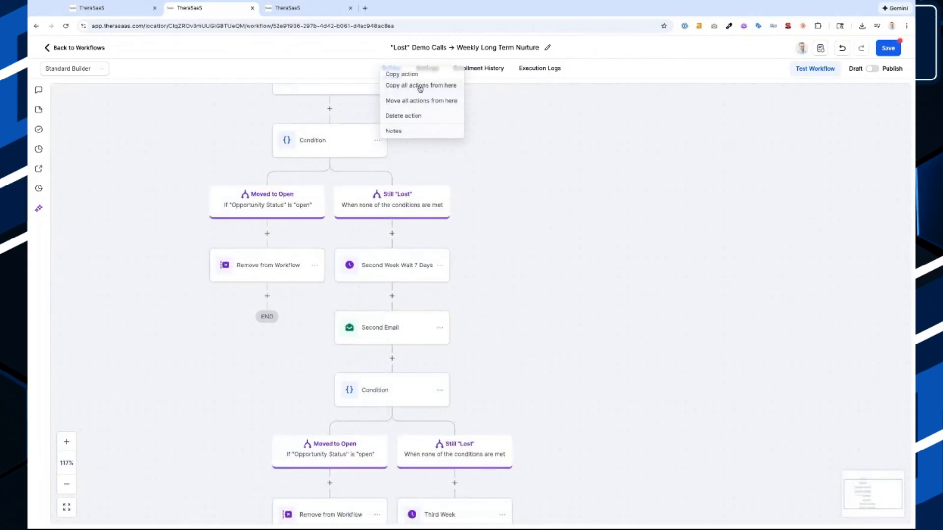
click(420, 87)
scroll(396, 304, down, 2)
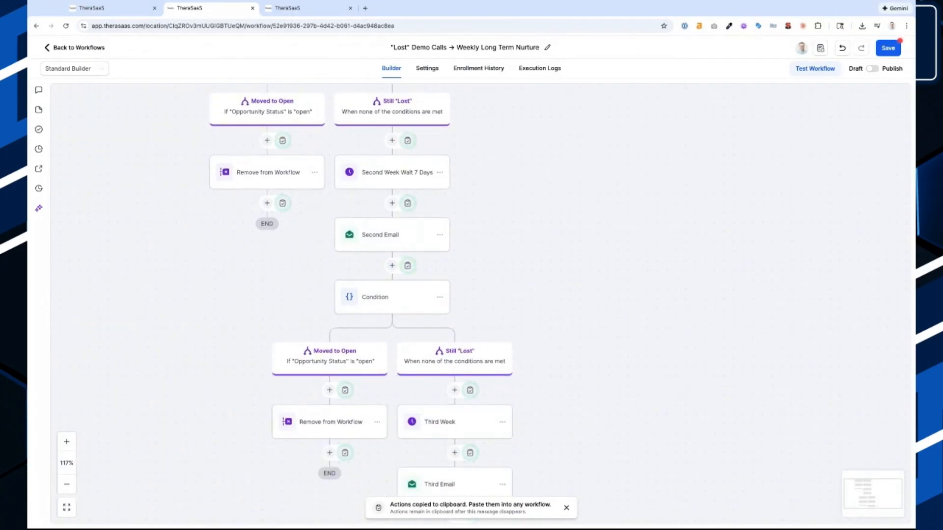
Step: Examine the condition below Second Email and the target workflow of the Remove from Workflow action in its Moved to Open branch
scroll(481, 368, down, 3)
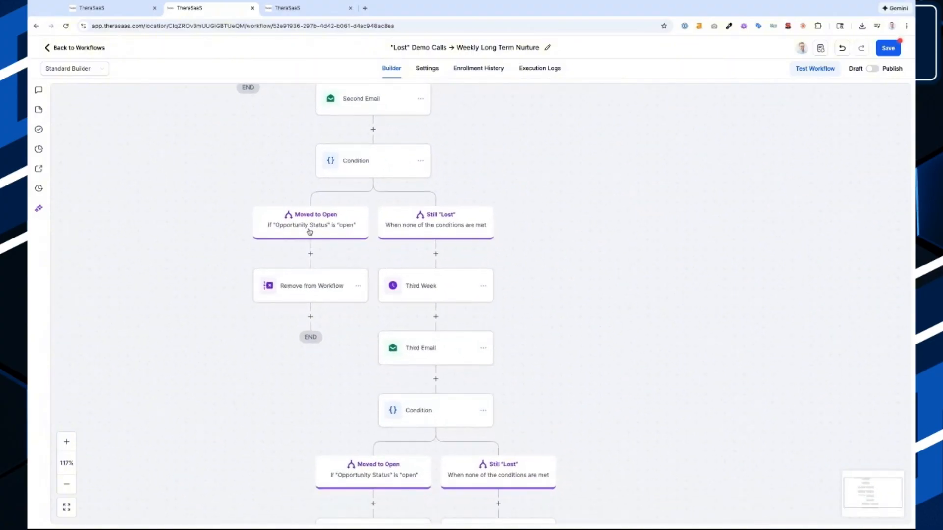
click(370, 169)
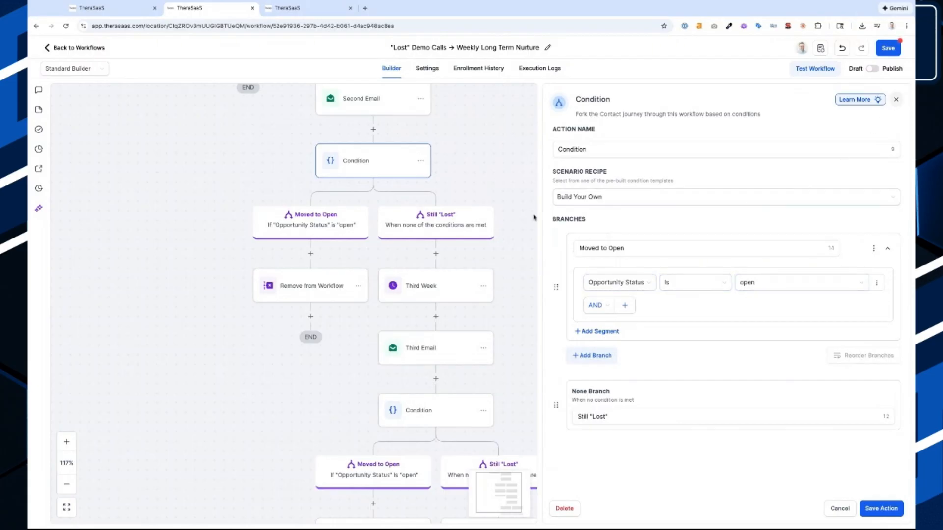
click(322, 288)
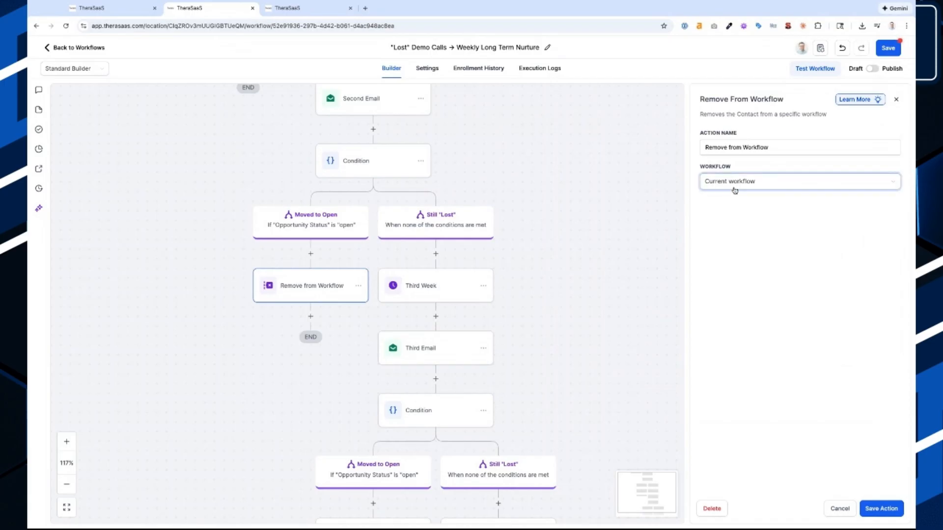
Step: Add a second Remove From Workflow action in the second Moved to Open branch, targeting the current workflow and named "Remove from Current Workflow"
click(310, 316)
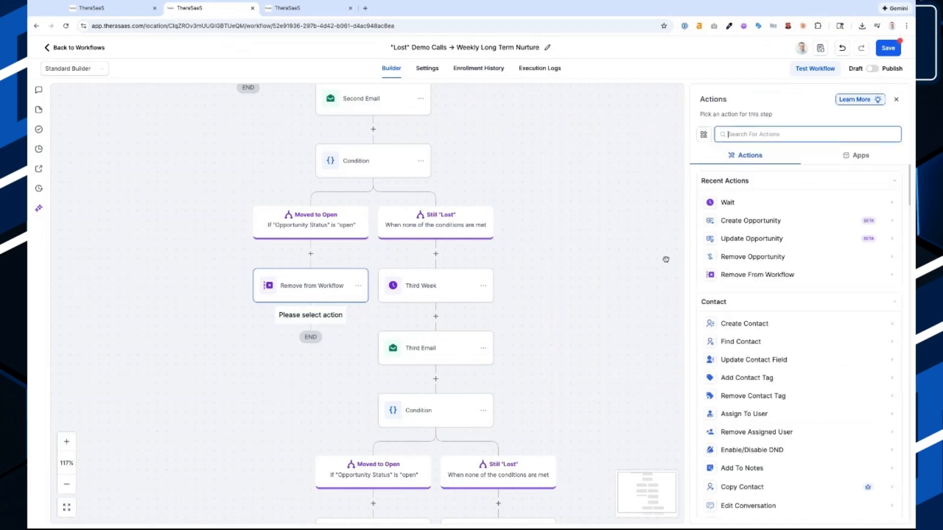
text(remove)
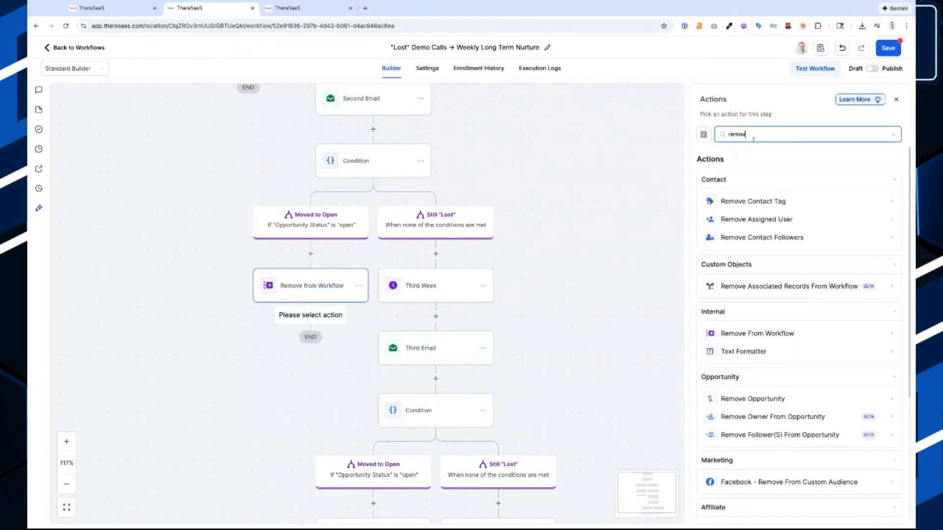
click(730, 334)
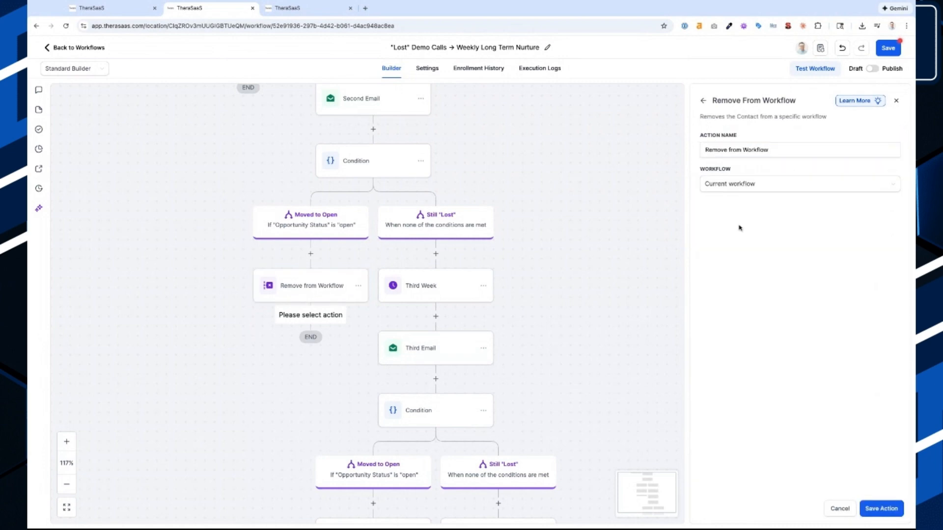
click(748, 185)
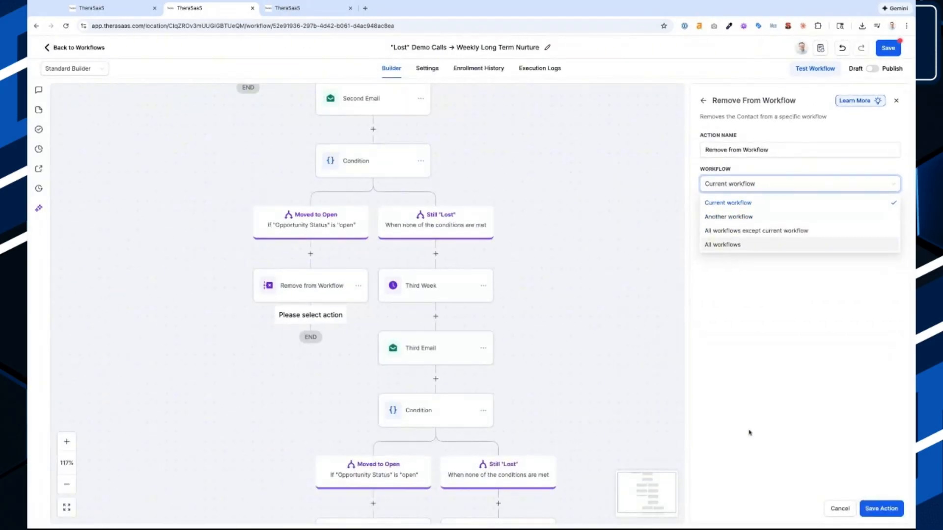
click(750, 433)
click(742, 150)
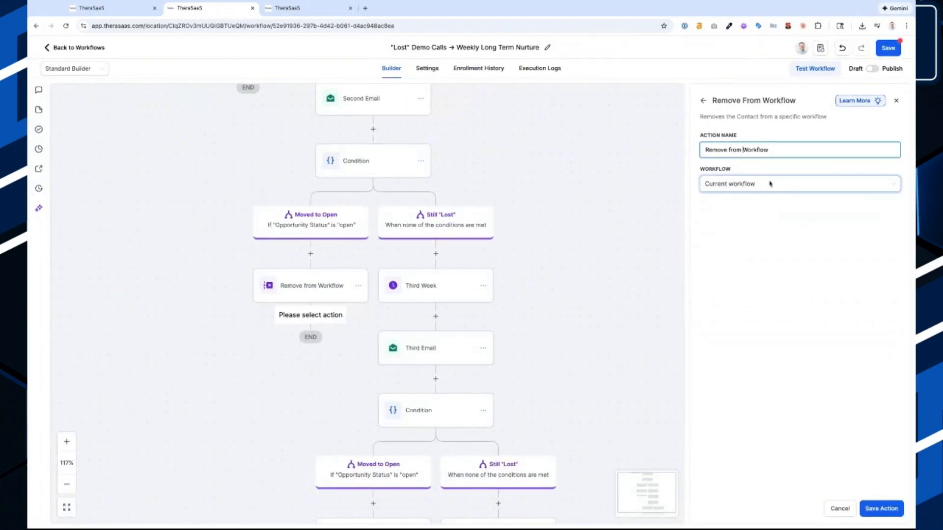
text(Current)
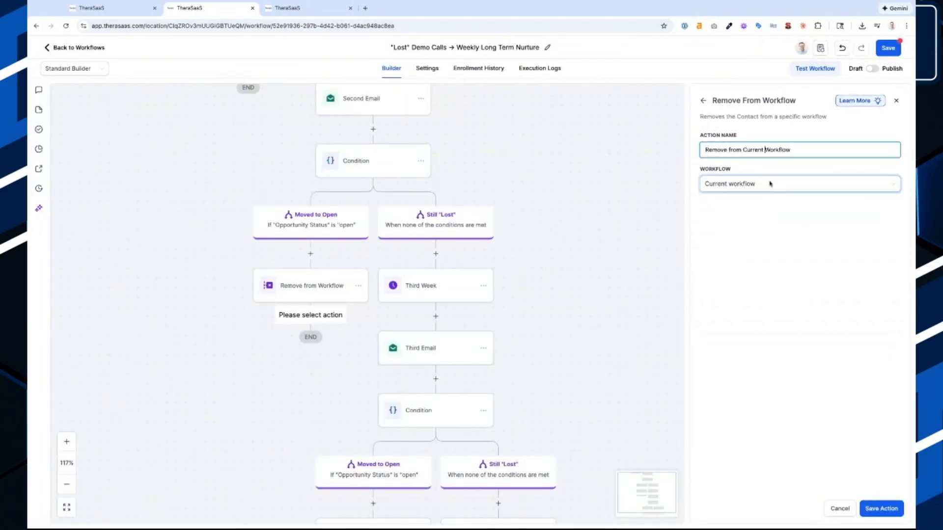
click(881, 508)
Step: Delete the "Remove from Current Workflow" action from the second Moved to Open branch
click(361, 350)
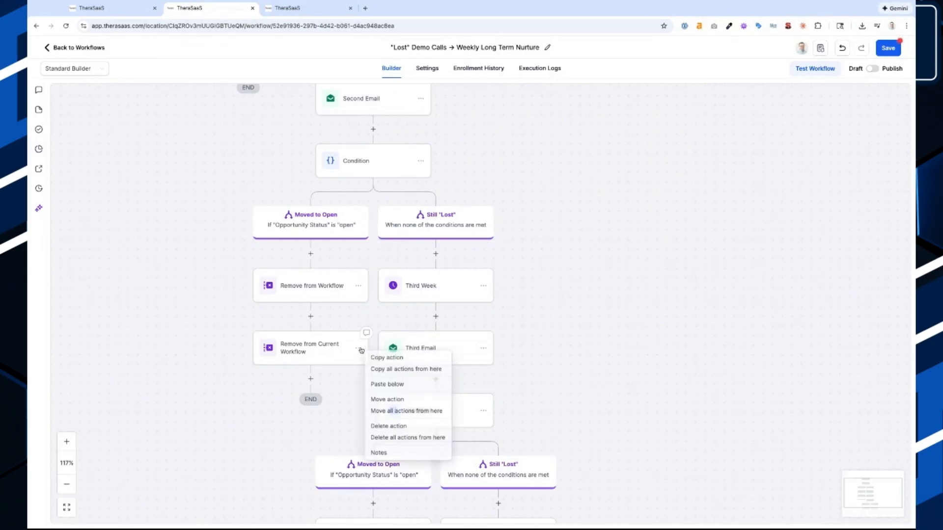
click(387, 425)
scroll(548, 349, down, 10)
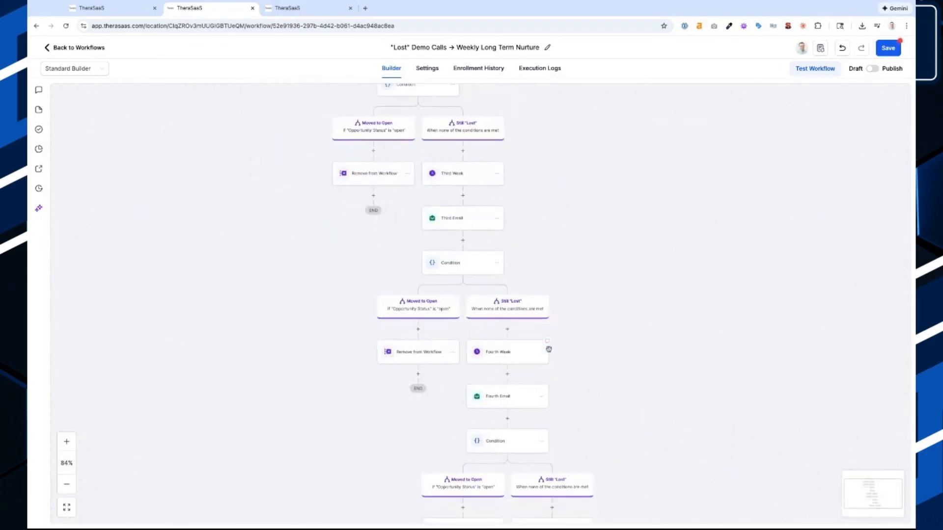
scroll(548, 349, down, 2)
scroll(549, 349, down, 5)
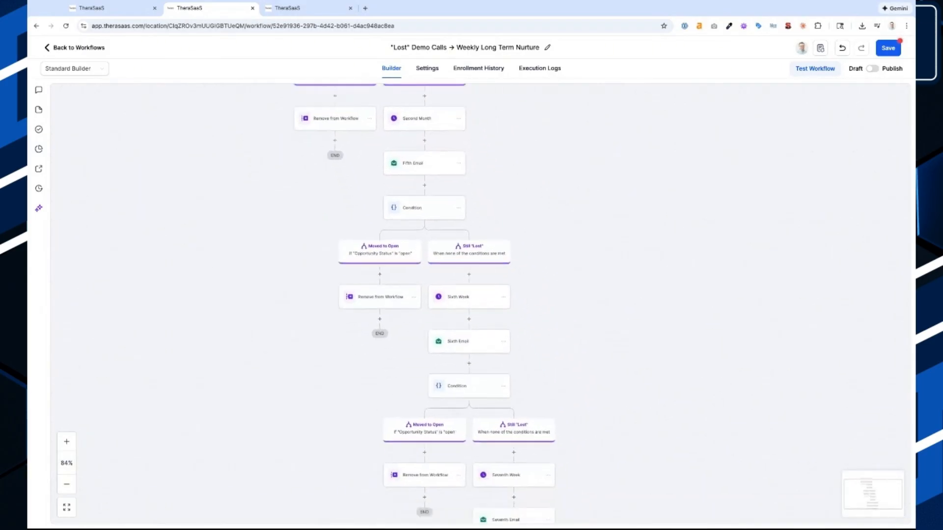
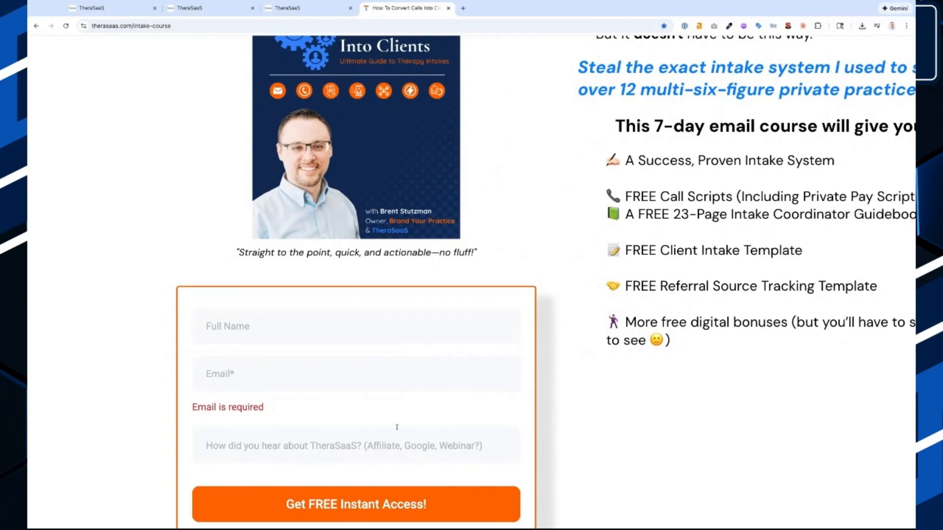
scroll(396, 427, down, 5)
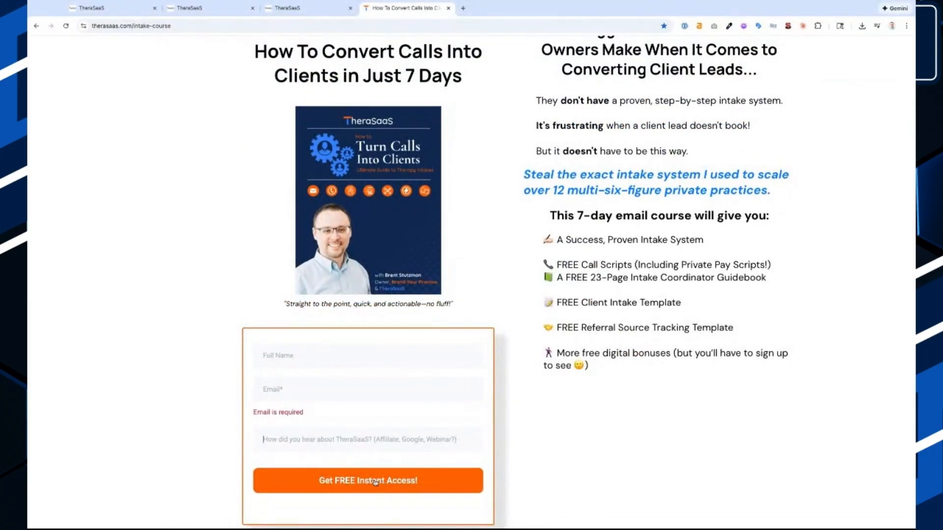
scroll(376, 491, down, 3)
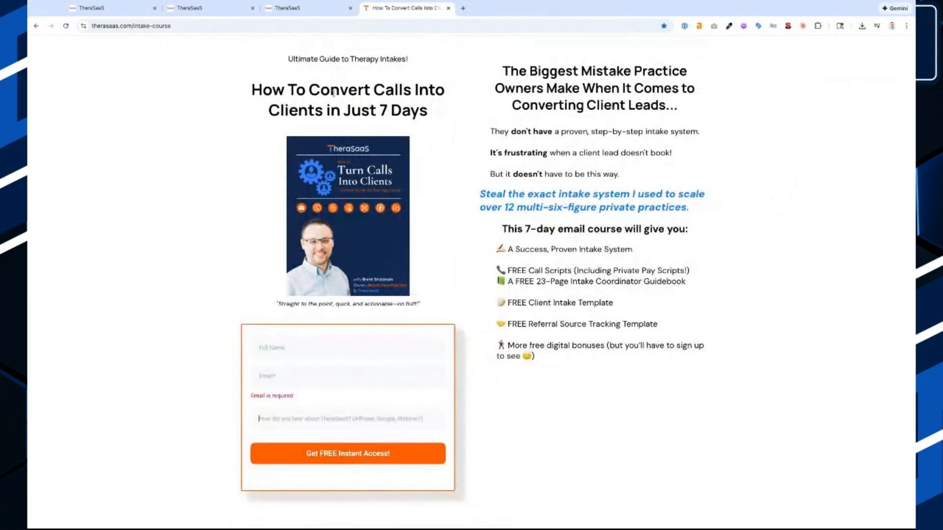
Step: Switch to the email marketing section and search the email templates for "how to"
click(315, 9)
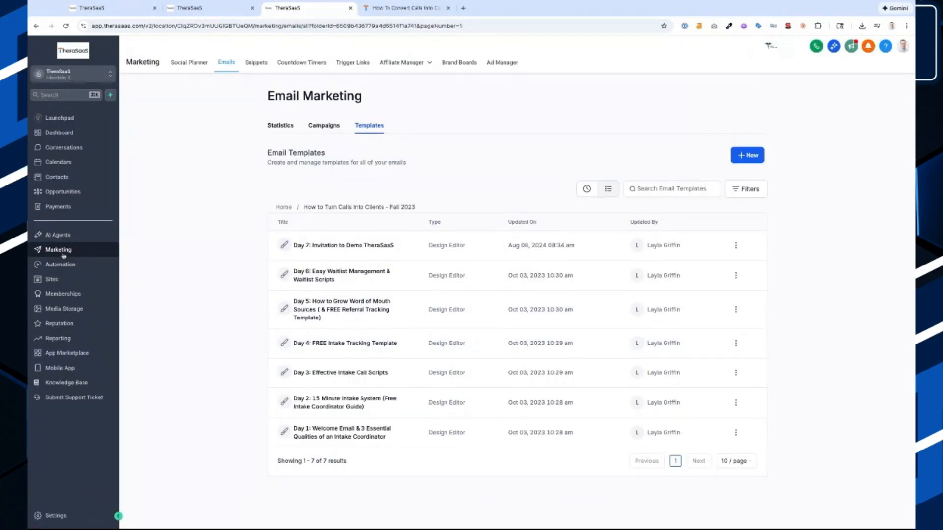
click(228, 65)
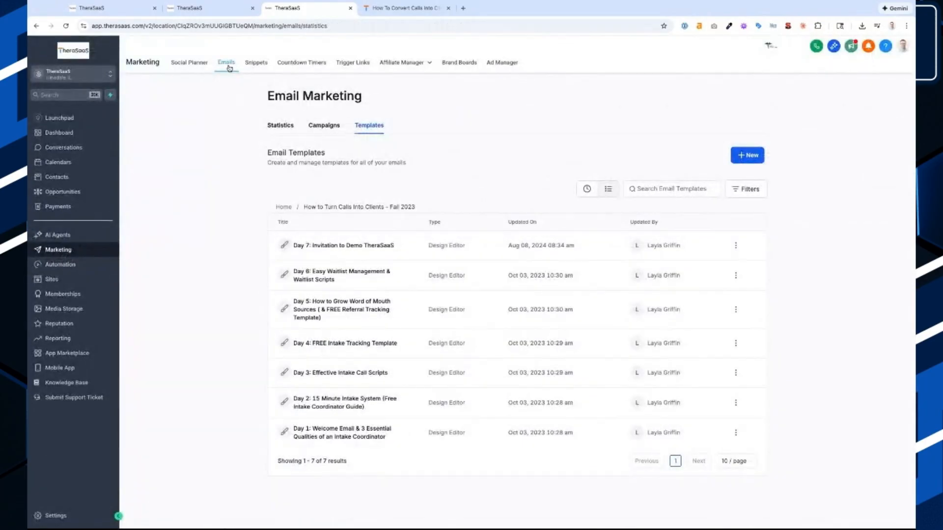
click(369, 126)
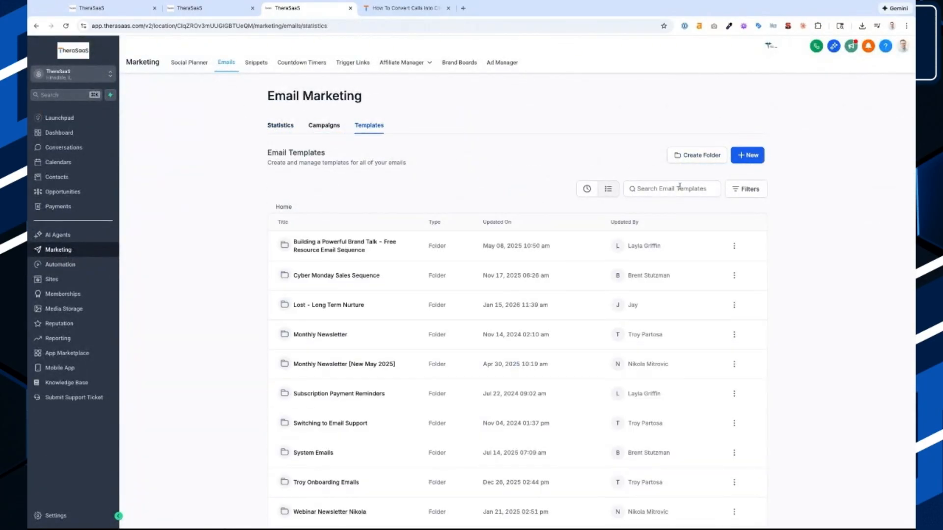
click(679, 187)
text(how to)
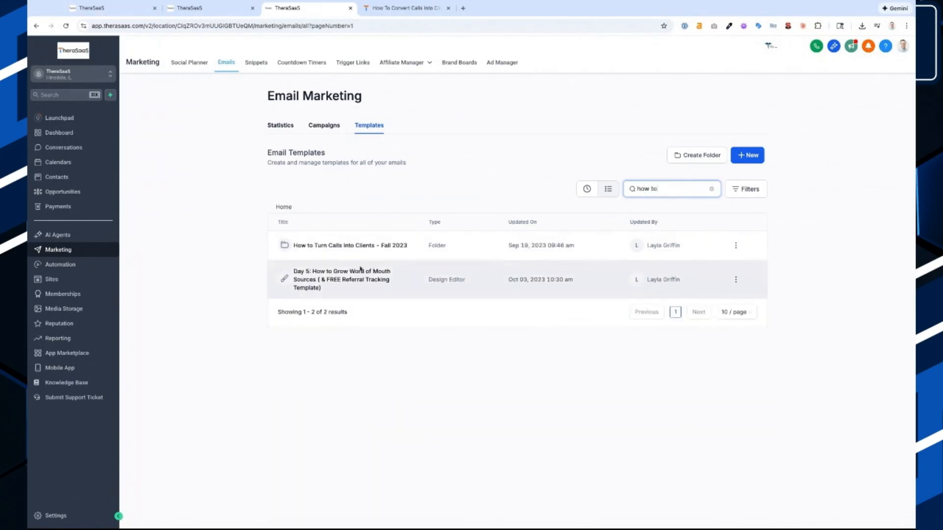
Step: Open the Day 1 welcome email template in the "How to Turn Calls Into Clients - Fall 2023" folder and read through its content
click(331, 246)
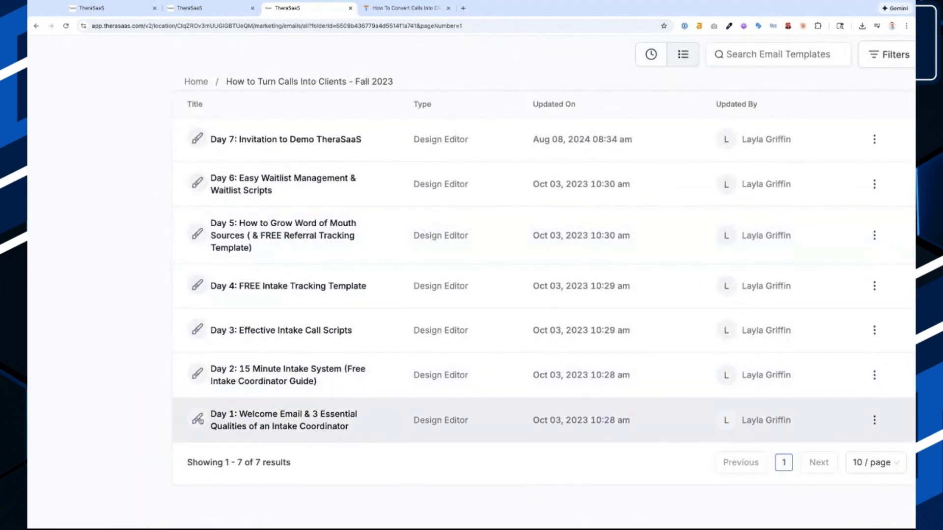
click(211, 421)
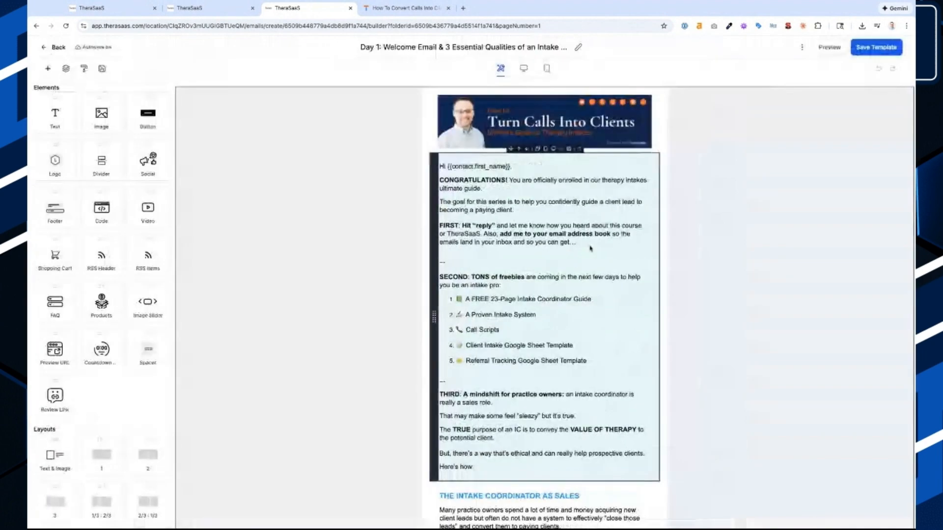
click(590, 249)
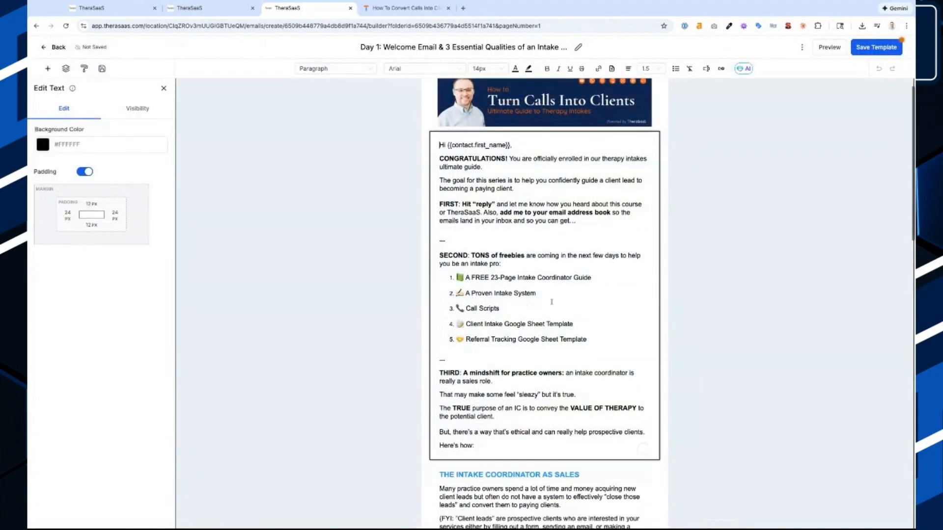
scroll(590, 248, down, 5)
scroll(551, 303, down, 13)
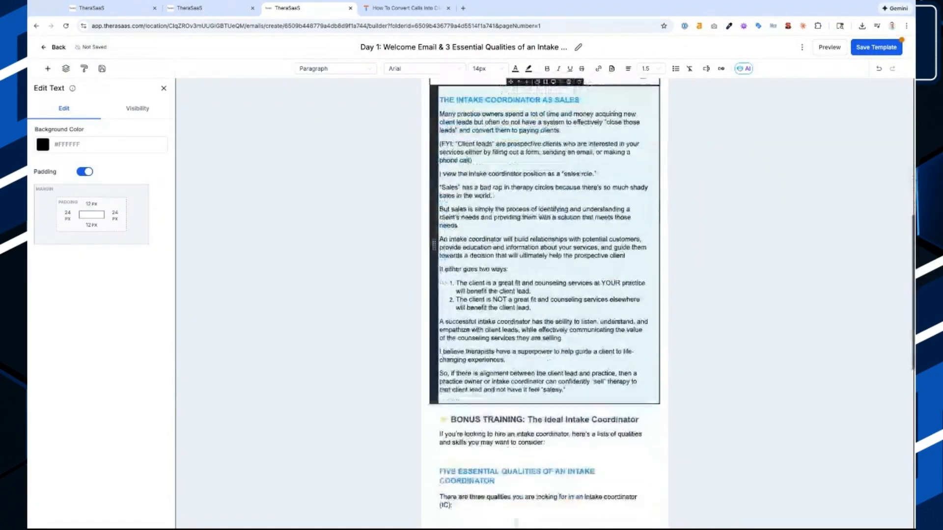
scroll(544, 303, down, 2)
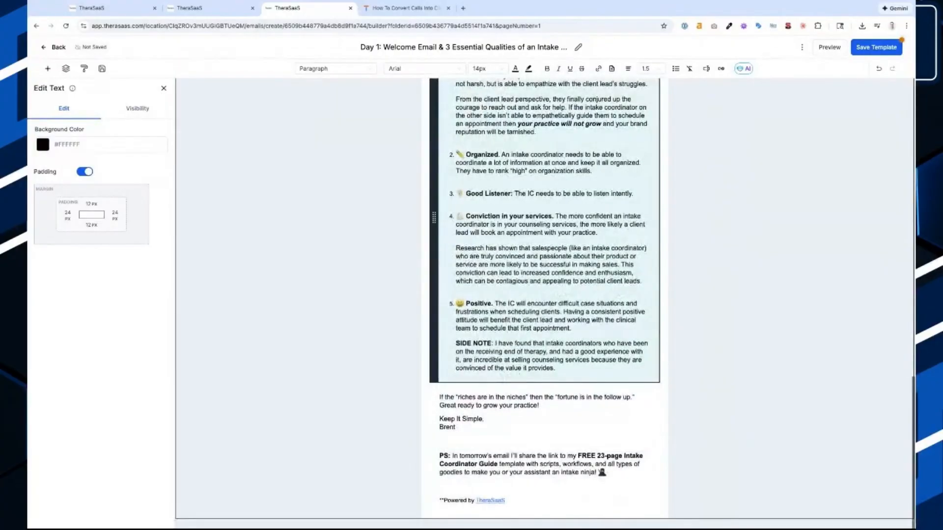
scroll(544, 303, up, 15)
scroll(375, 273, up, 10)
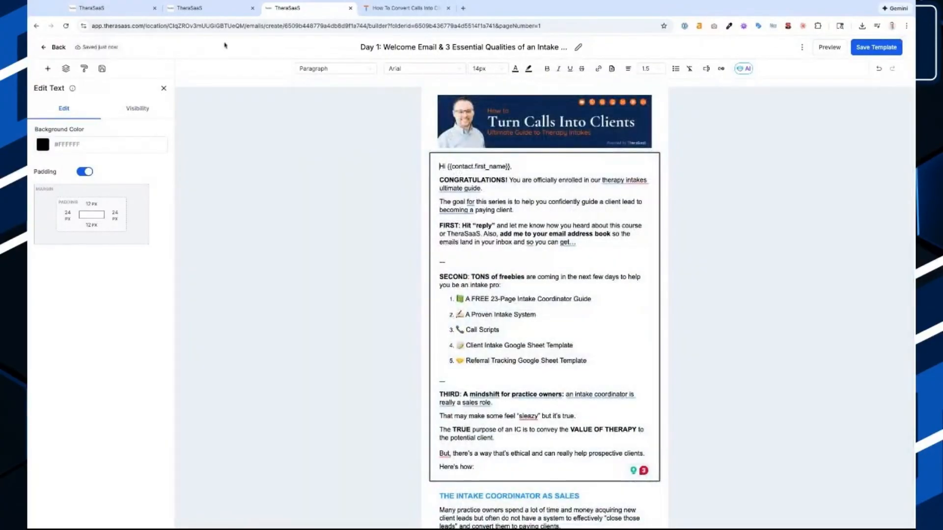
Step: Return to the automation workflows and open "*Turn Calls Into Clients Email Course" from the "HTTCIC Course Automation & Welcome Sequence" folder
click(207, 10)
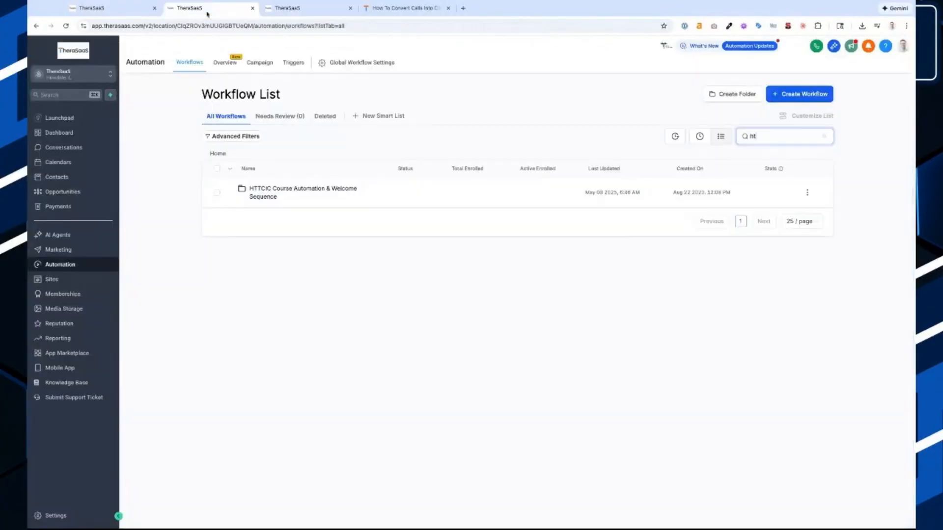
click(118, 14)
click(54, 266)
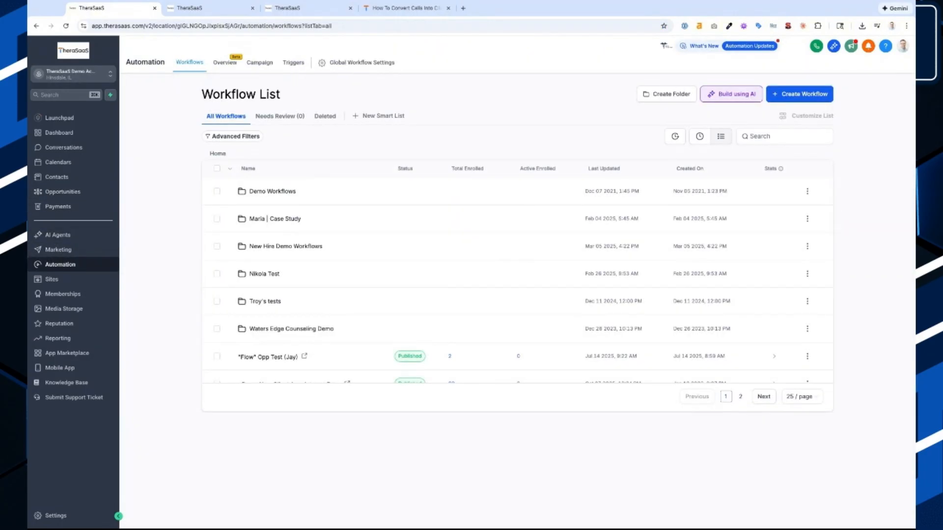
key(ctrl+Tab)
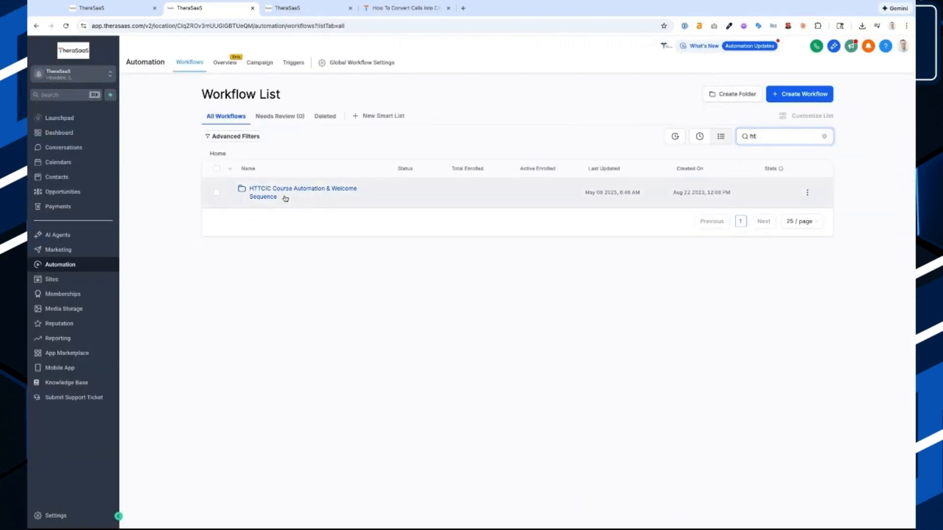
click(259, 191)
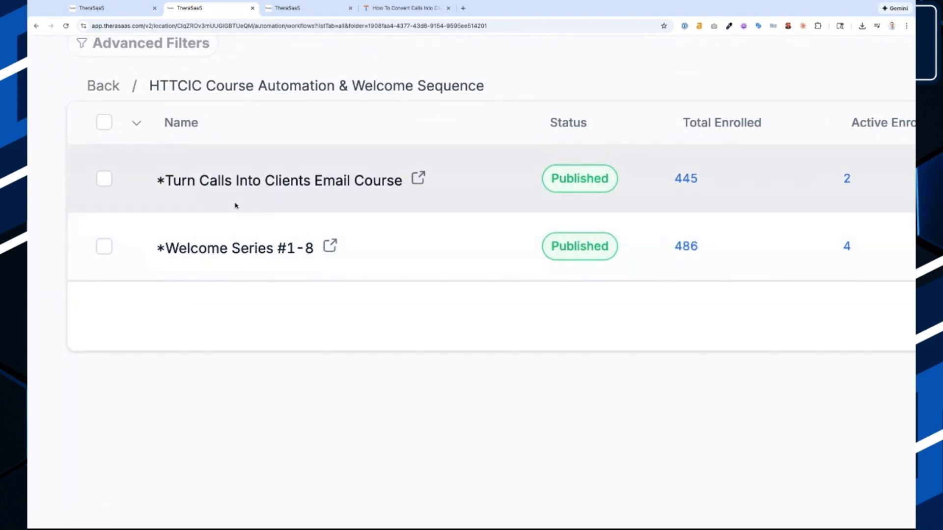
click(266, 186)
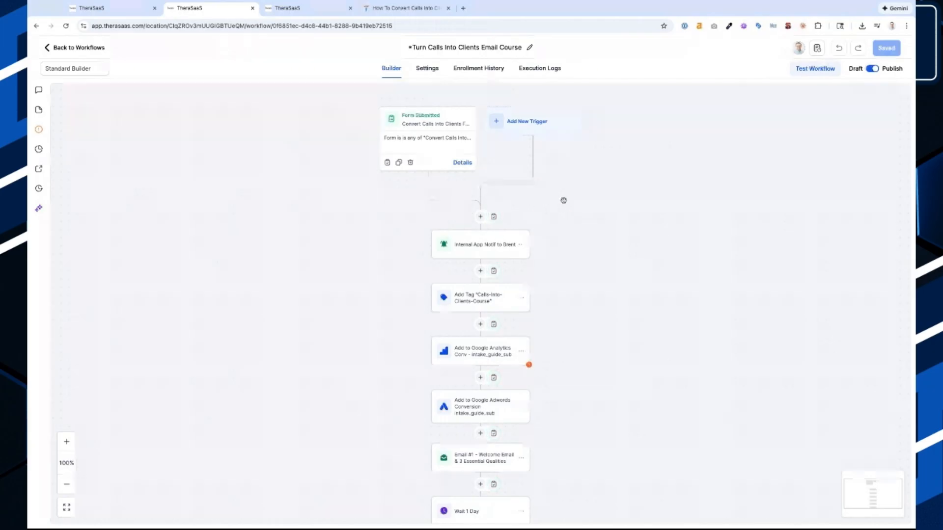
click(494, 218)
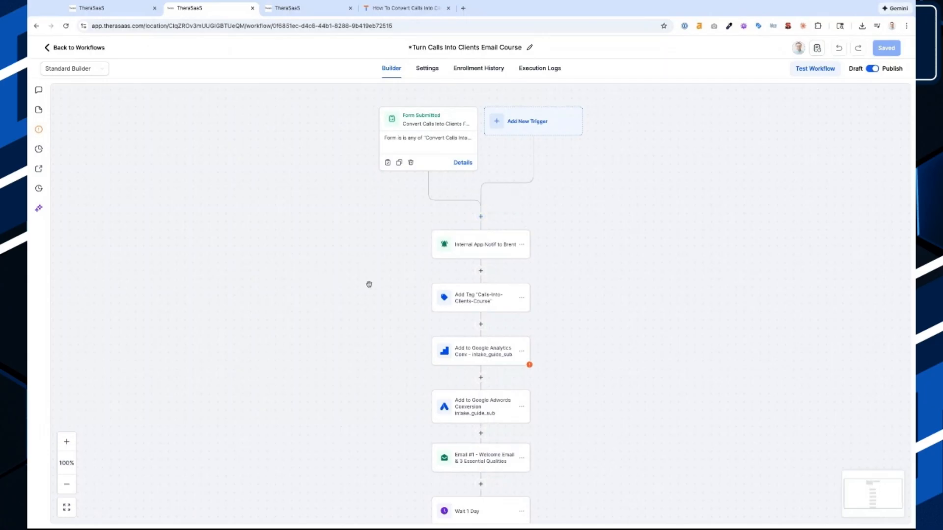
Step: Examine the Form Submitted trigger of the email course and the sign-up form on the intake course landing page
click(428, 138)
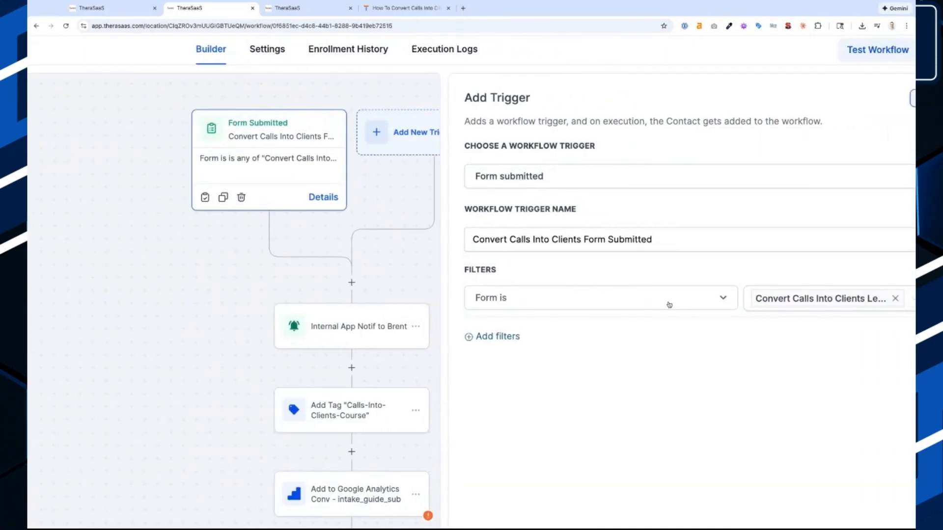
key(ctrl+4)
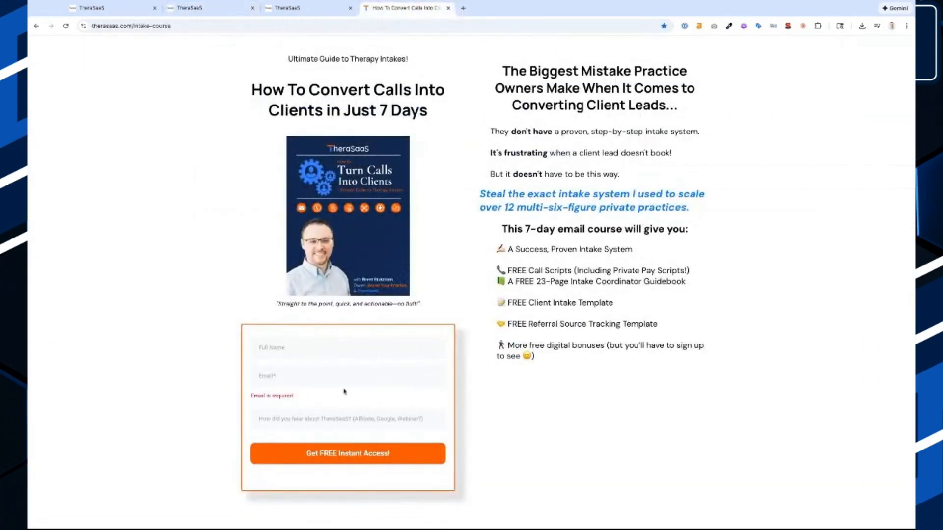
click(217, 10)
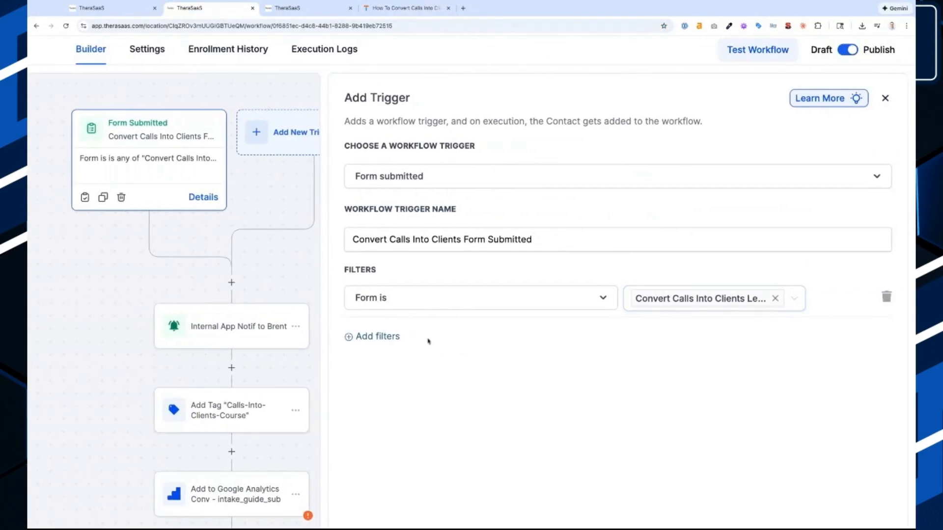
Step: Examine the internal app notification and the Add Tag "Calls-Into-Clients-Course" action below the trigger
click(238, 330)
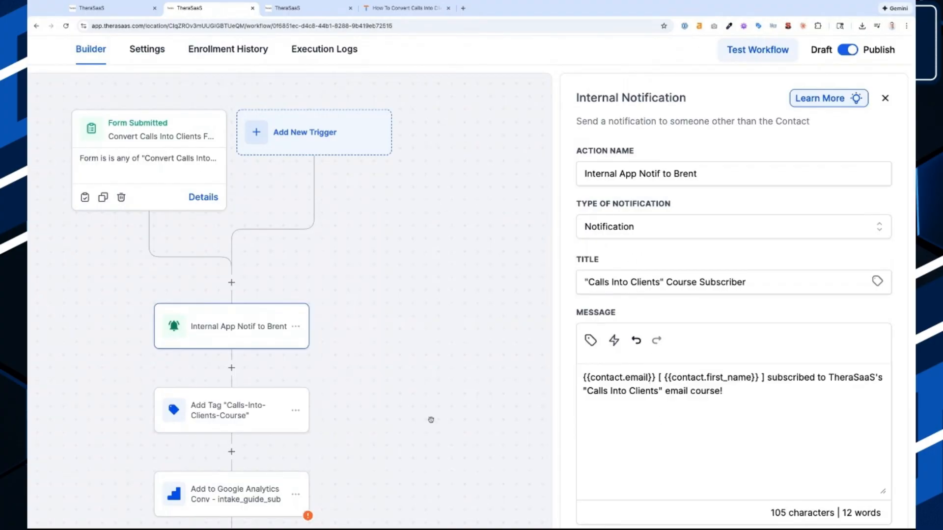
scroll(352, 426, down, 4)
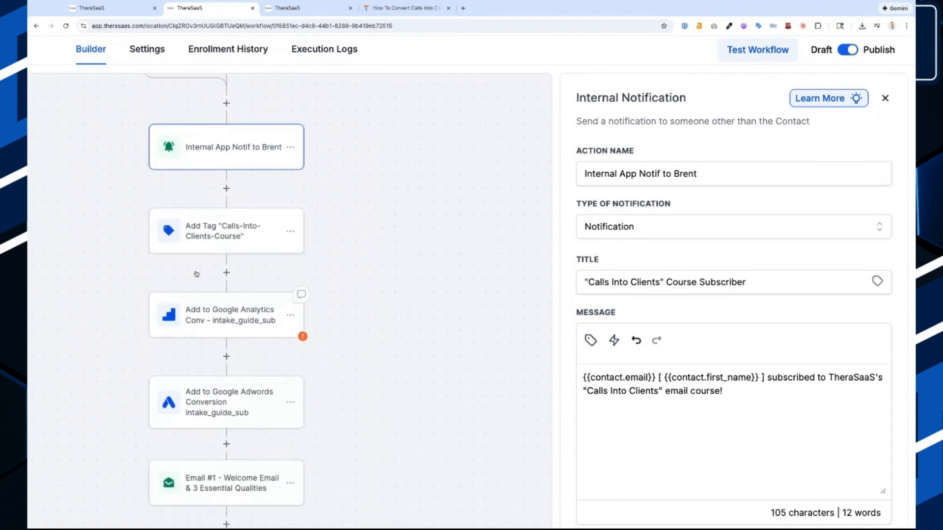
click(202, 244)
click(630, 234)
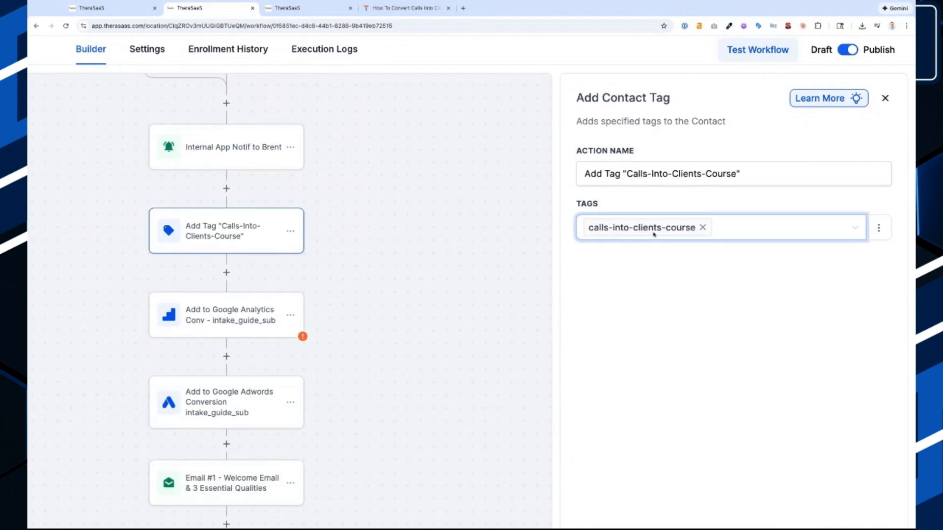
click(603, 293)
Step: Review the settings of the Google Adwords and Google Analytics conversion actions for intake_guide_sub
scroll(264, 356, down, 5)
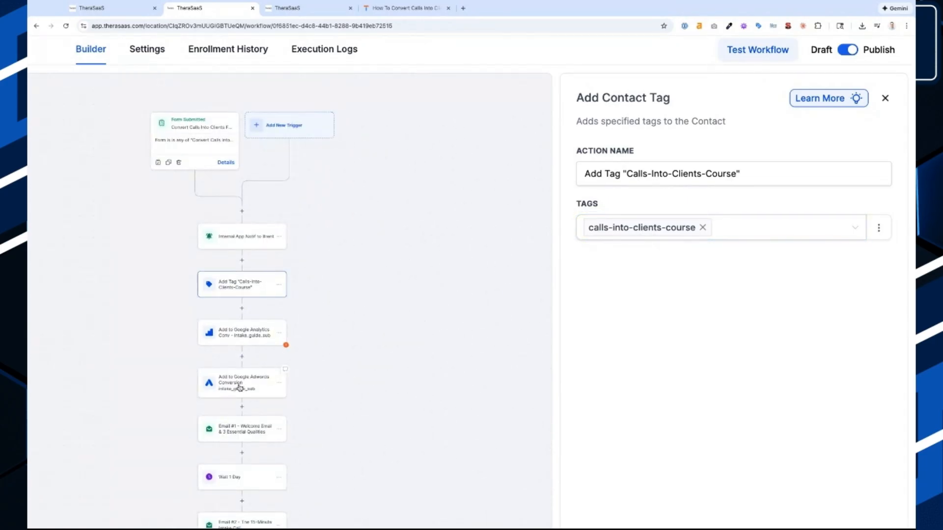
scroll(239, 387, down, 2)
click(240, 330)
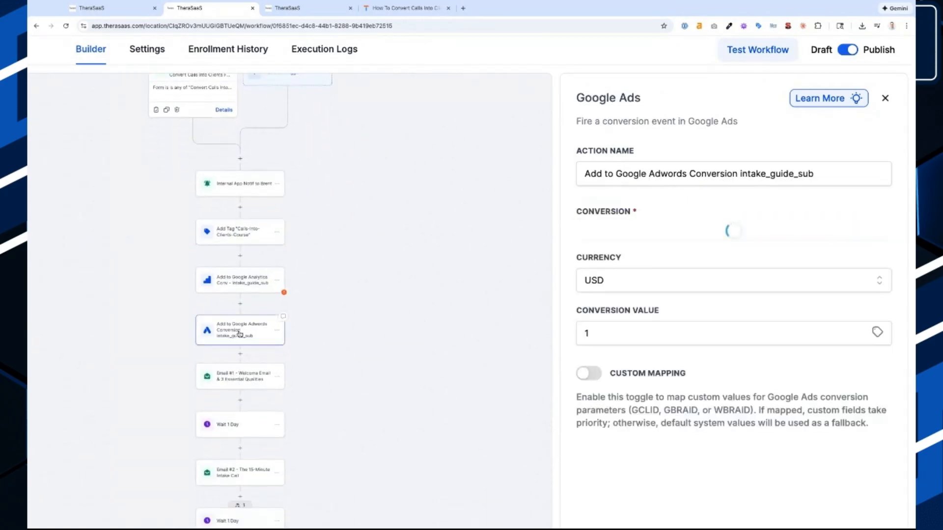
click(239, 273)
scroll(561, 326, down, 5)
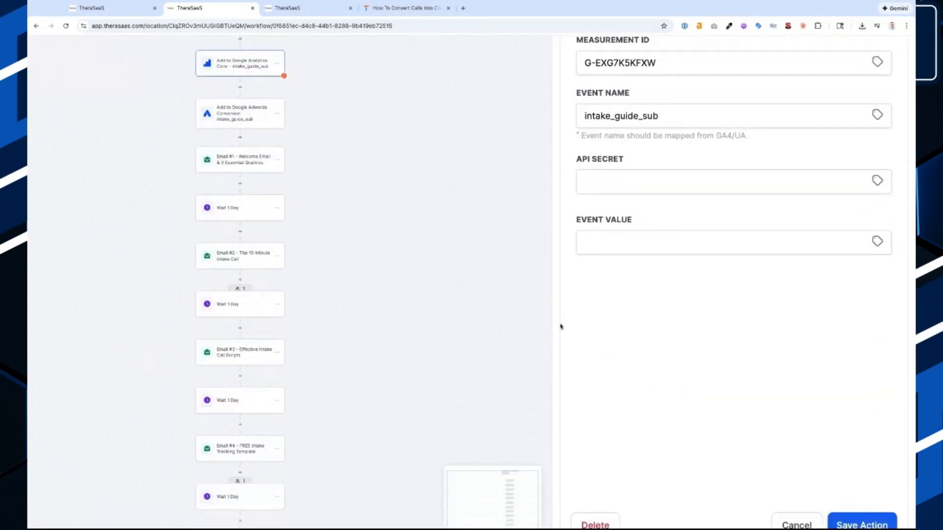
scroll(560, 326, down, 1)
Step: Check the time delay settings of the Wait 1 Day actions between the first course emails
click(244, 286)
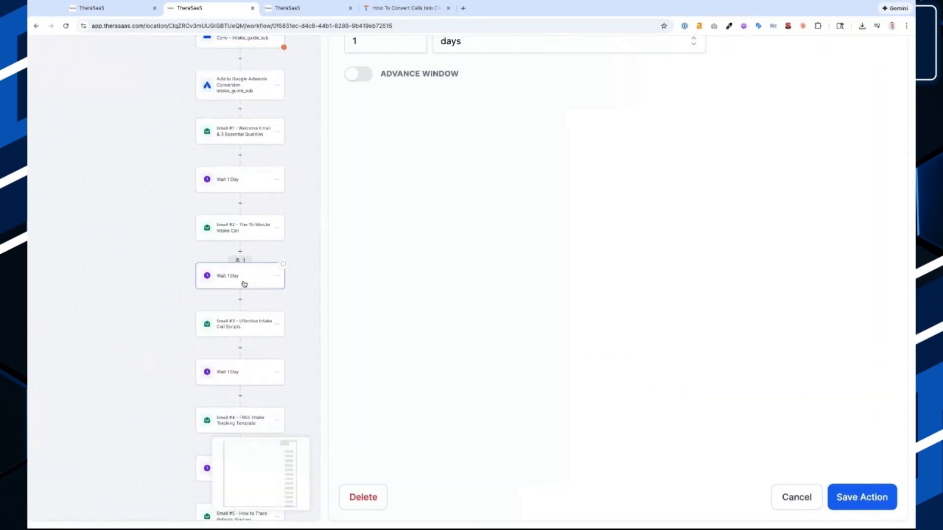
key(ctrl+minus)
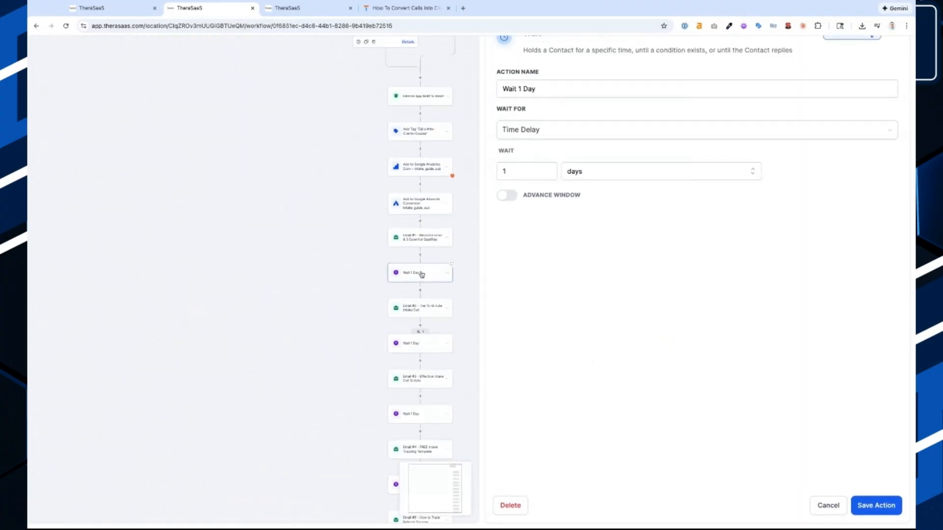
scroll(421, 274, up, 2)
scroll(390, 279, up, 3)
Step: Enable Track Clicks and UTM Tracking for the Email #1 welcome email and save the action
click(390, 278)
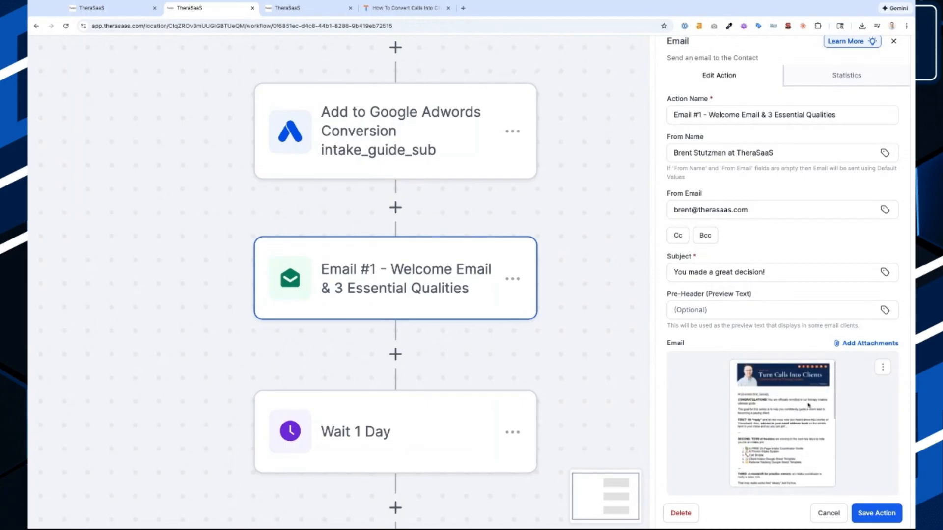
scroll(808, 405, down, 5)
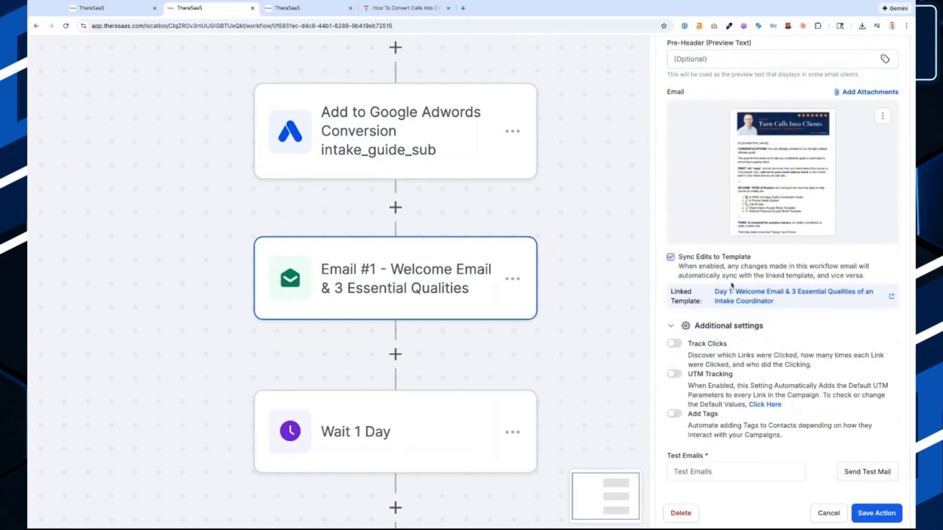
click(674, 343)
click(674, 374)
click(871, 513)
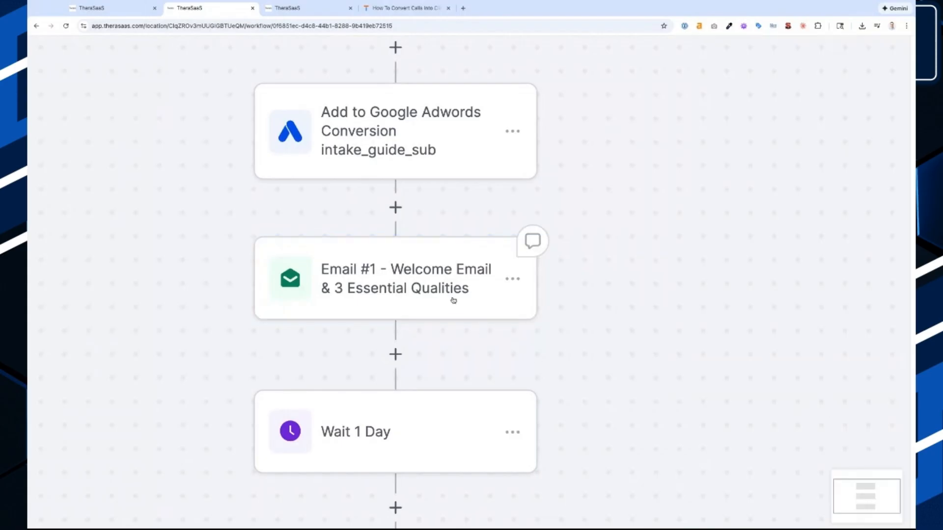
Step: Reopen the Email #1 action and examine its email preview, linked template and email options
click(452, 300)
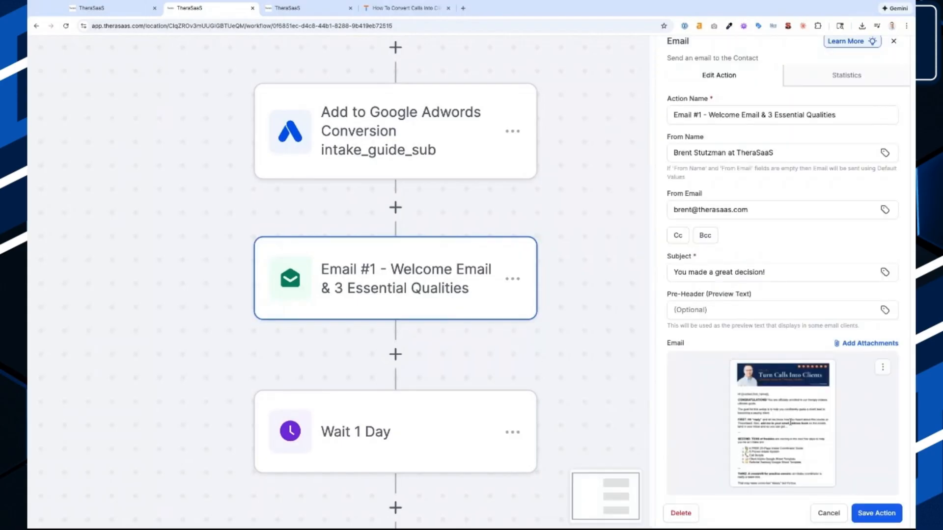
scroll(857, 278, down, 2)
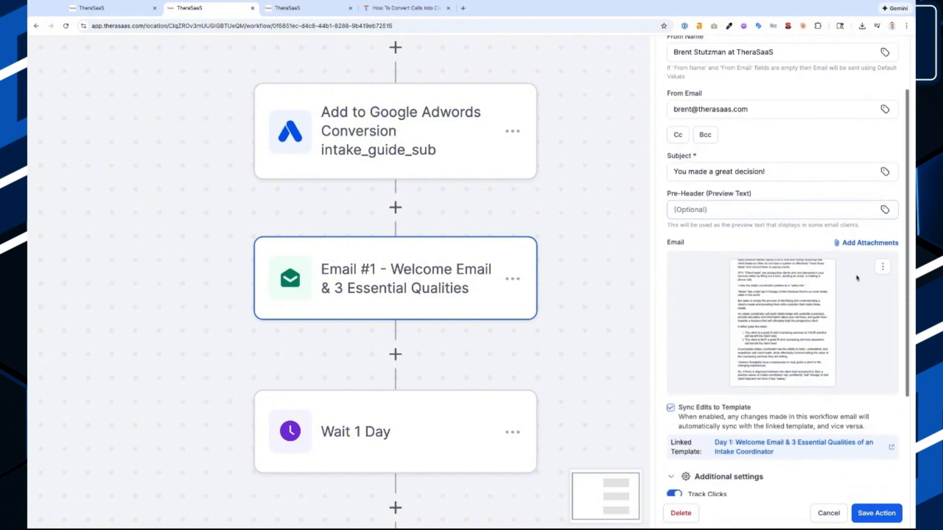
click(882, 266)
click(879, 303)
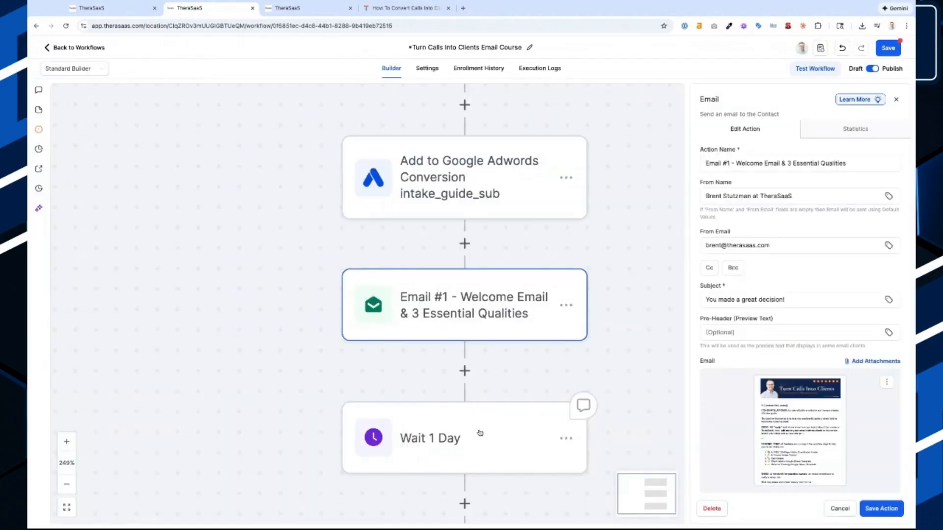
Step: Examine the Email #2 action and the remaining sequence of one-day waits and course emails down to Email #7
scroll(598, 356, down, 5)
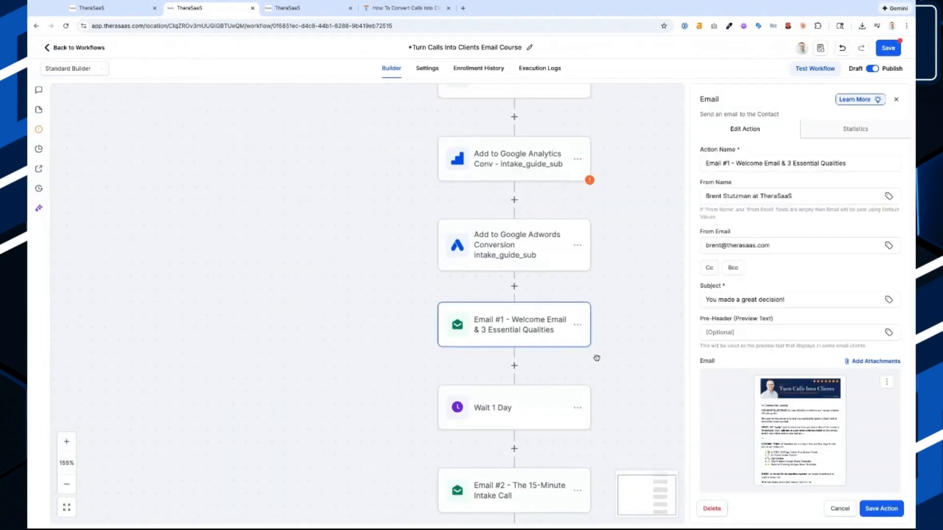
click(514, 407)
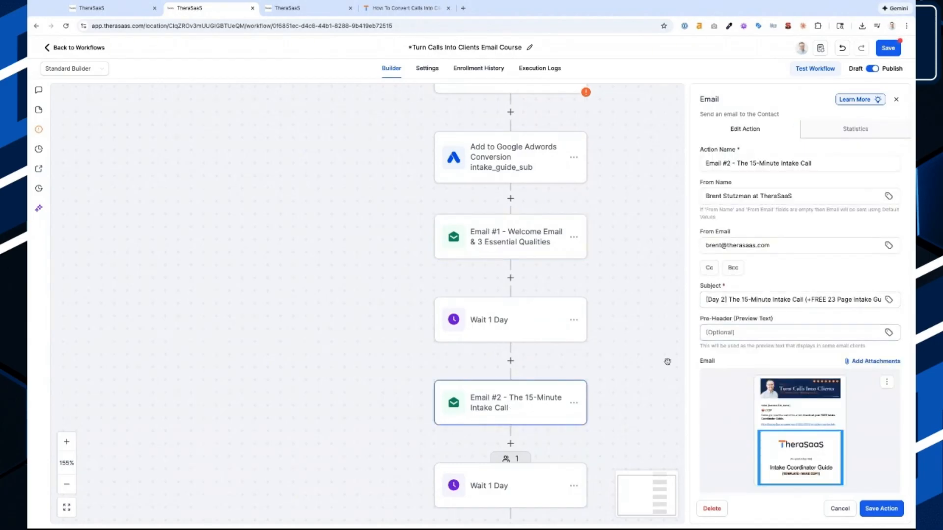
scroll(657, 362, right, 4)
scroll(657, 361, down, 3)
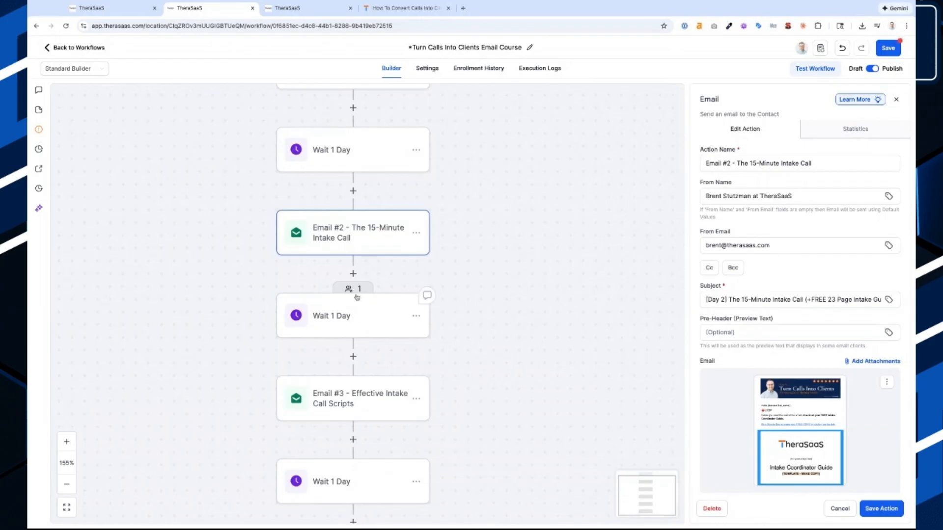
scroll(366, 406, down, 3)
scroll(361, 425, down, 3)
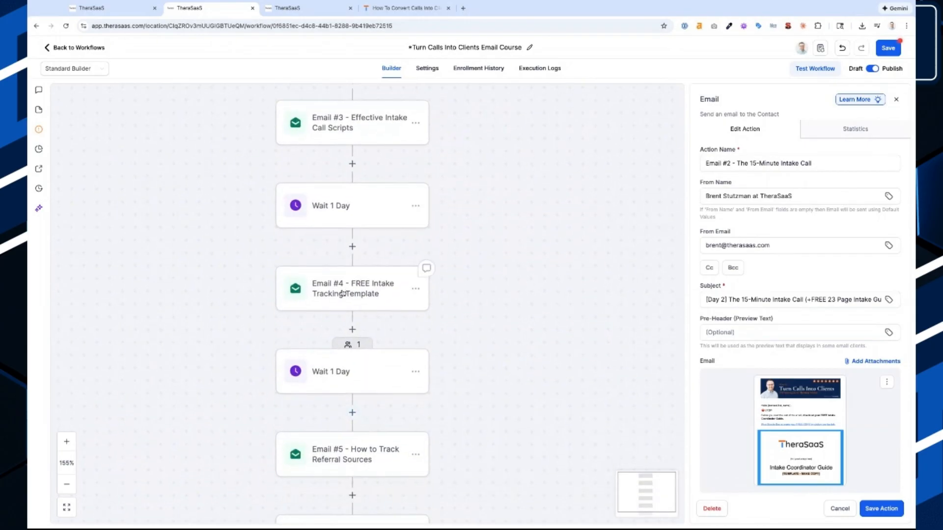
scroll(352, 424, down, 2)
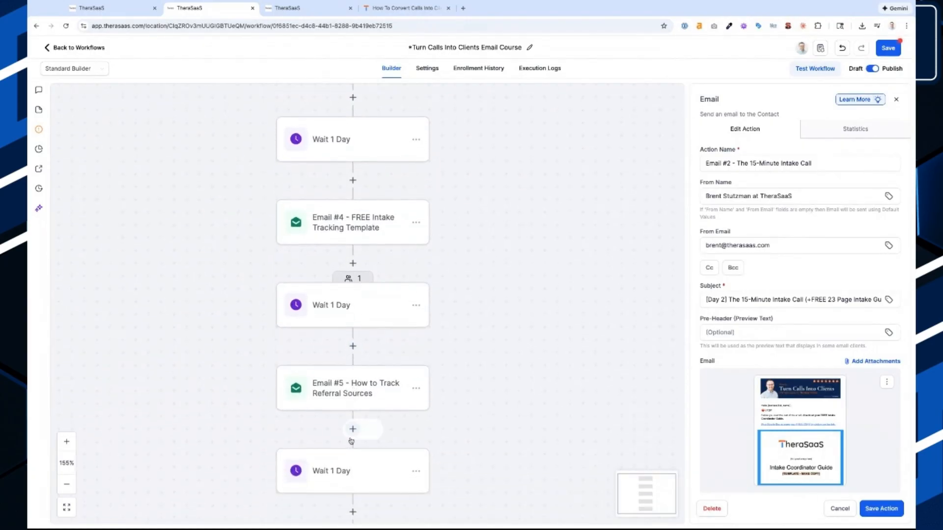
scroll(346, 472, down, 5)
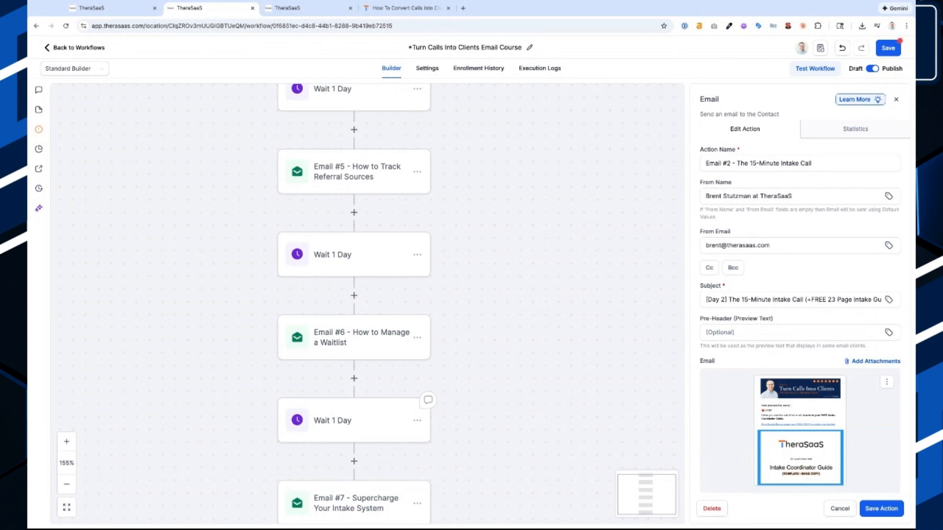
Step: Discard the unsaved Email #2 edits and examine the course-complete in-app notification action that follows Email #7
scroll(351, 483, down, 6)
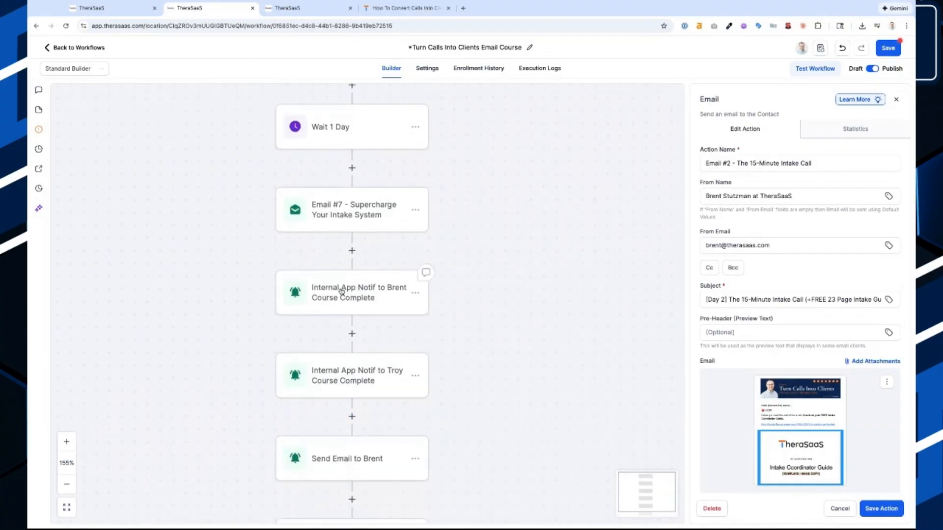
click(364, 297)
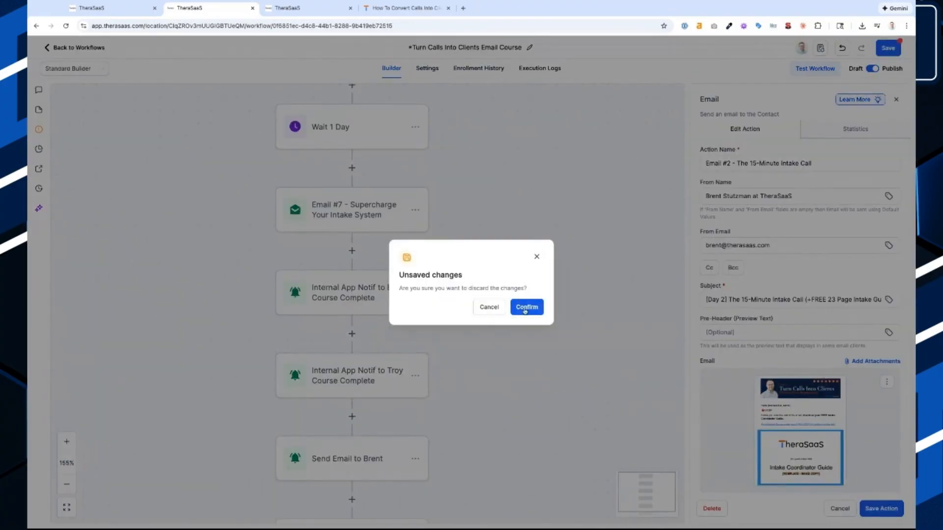
click(525, 310)
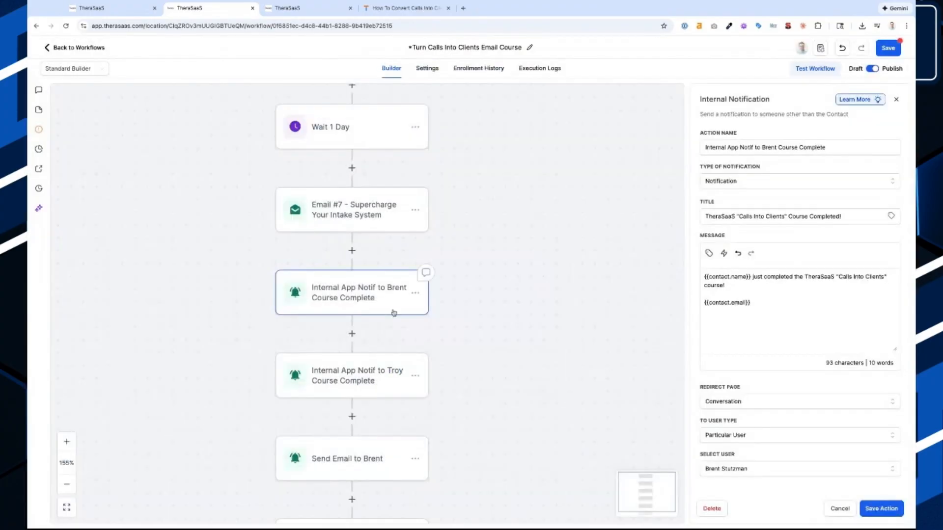
click(354, 295)
click(538, 308)
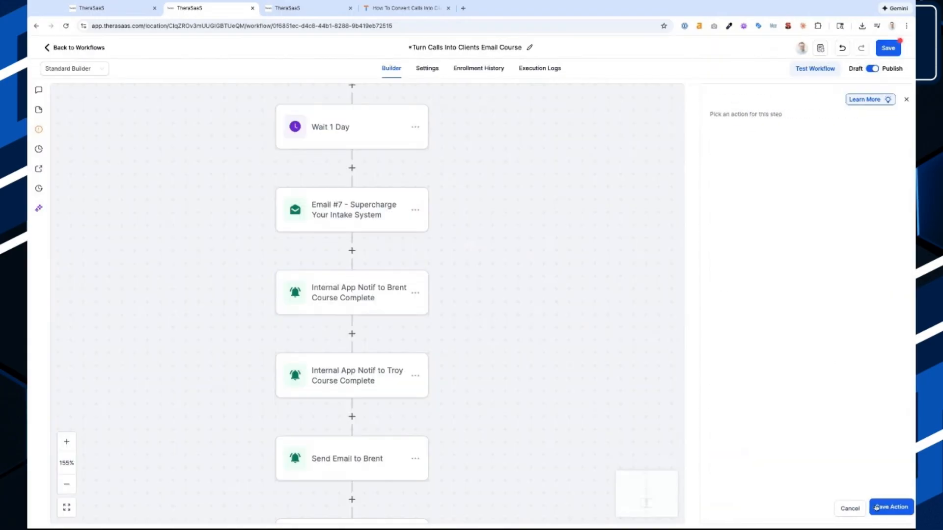
Step: Examine the recipient, subject and message of the internal course-completed email notification action
click(348, 460)
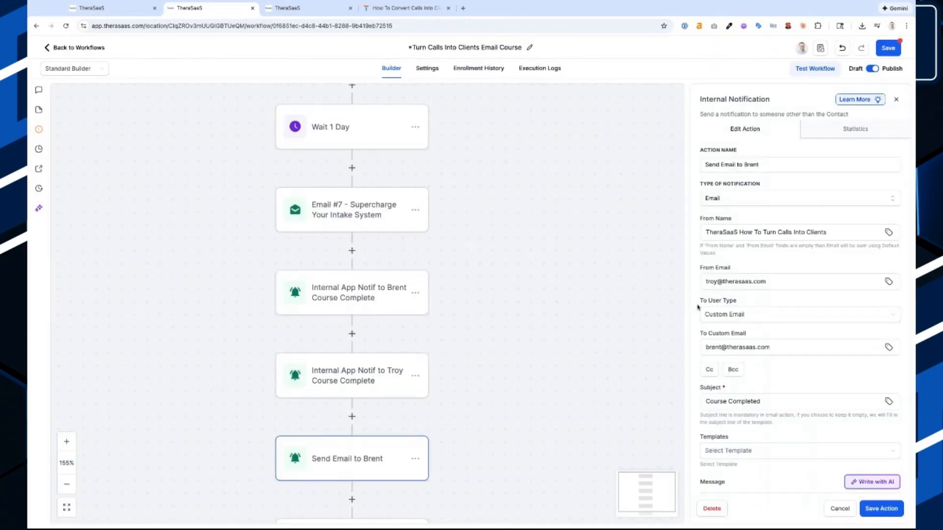
scroll(782, 365, down, 5)
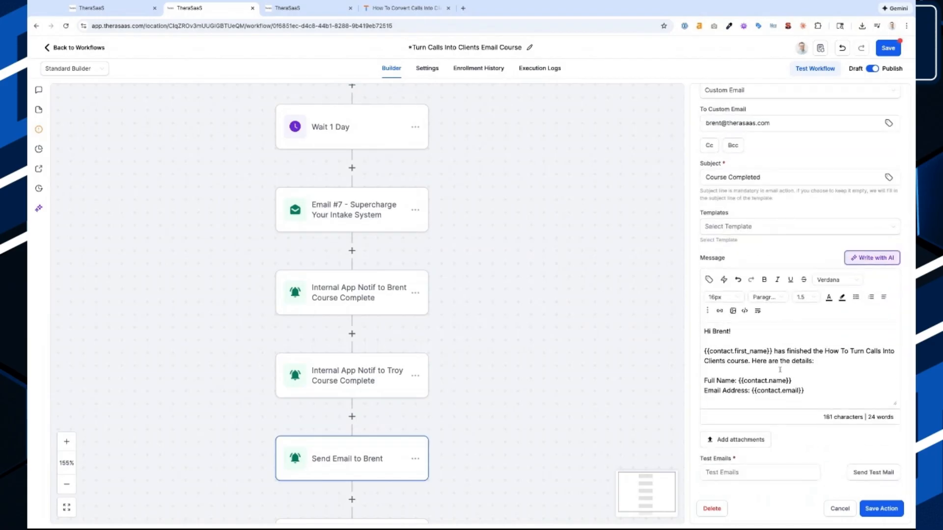
scroll(514, 403, down, 6)
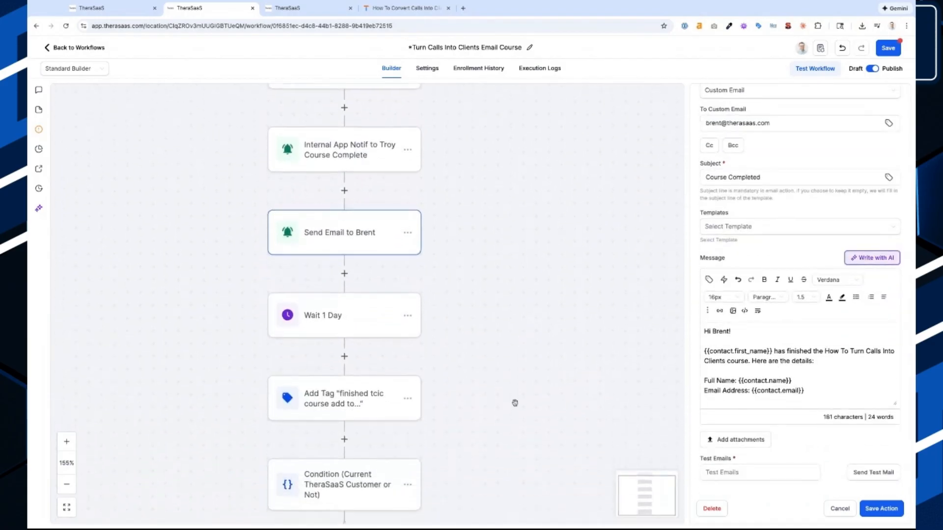
Step: Examine the Add Contact Tag action that applies the tag "finished tcic course add to welcome series"
click(338, 291)
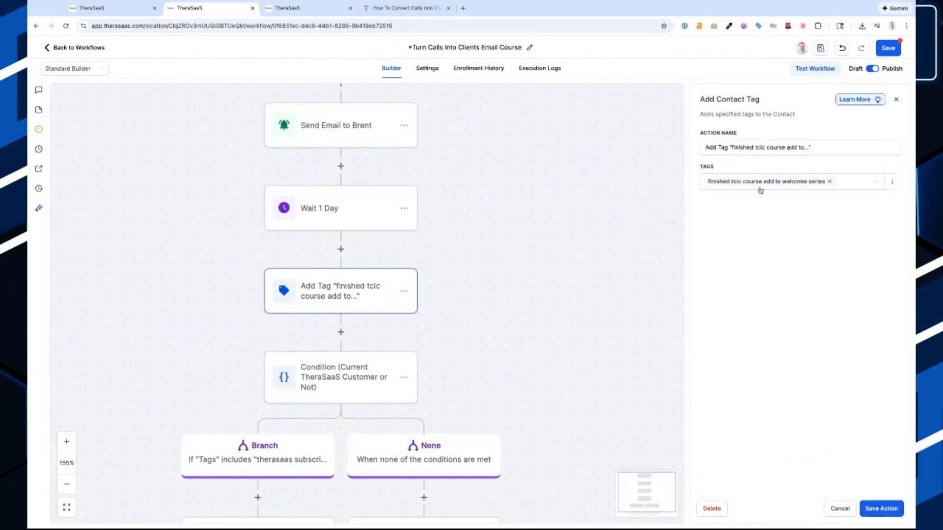
scroll(806, 183, up, 5)
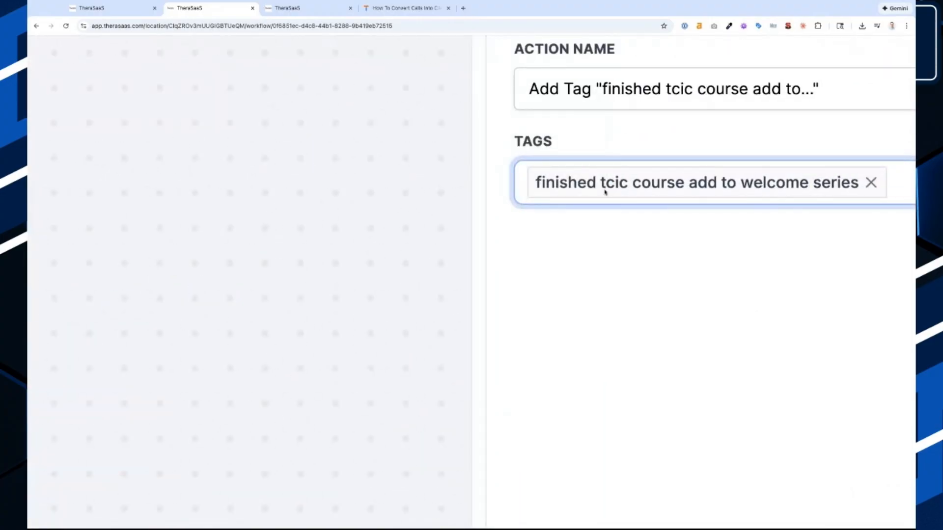
scroll(605, 343, down, 5)
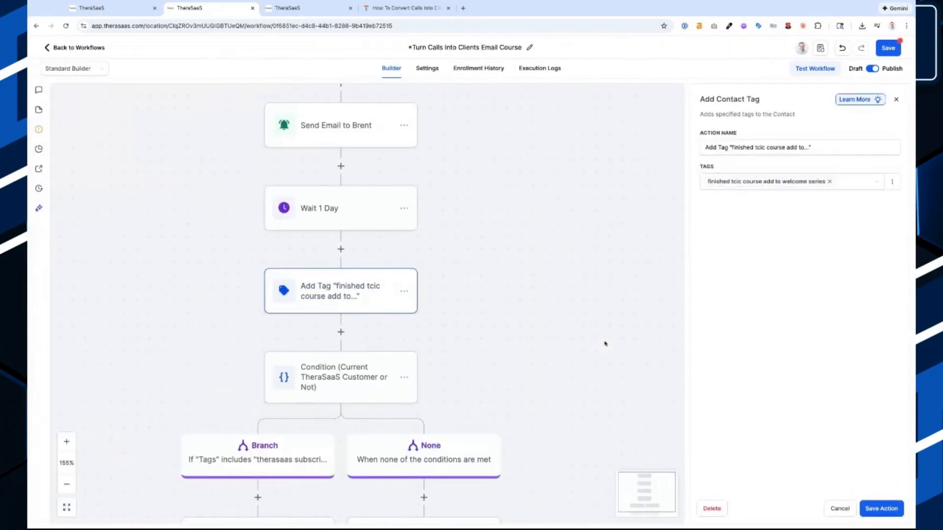
Step: Examine the Current TheraSaaS Customer or Not condition and the email subscriber tag action on its subscriber branch
scroll(324, 389, down, 2)
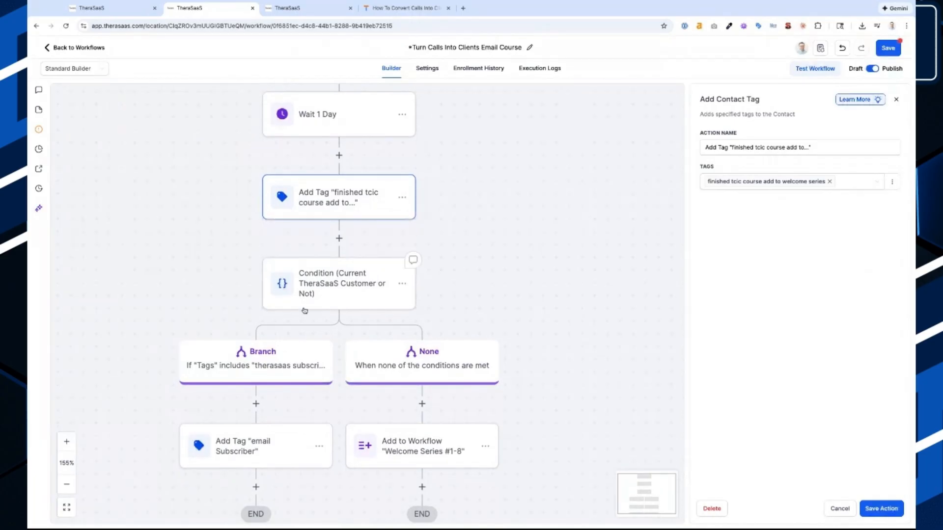
scroll(305, 248, down, 2)
click(306, 248)
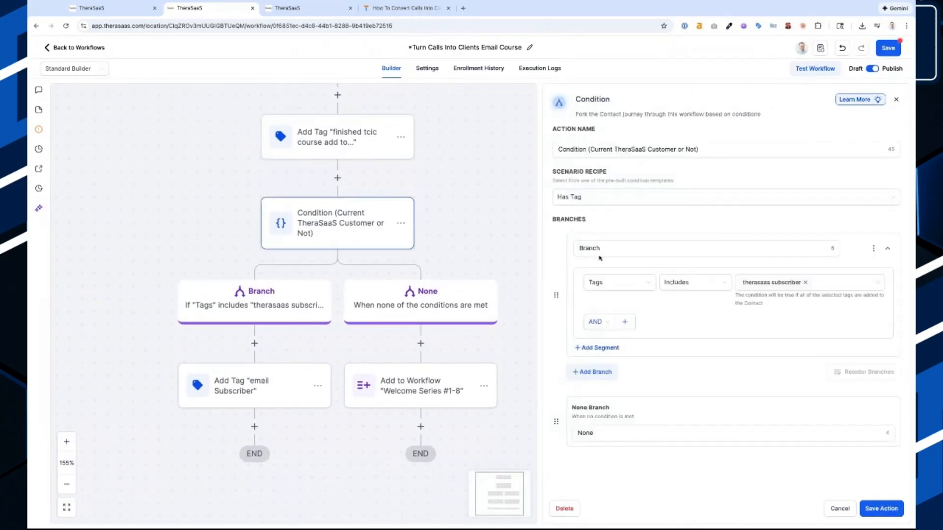
click(762, 285)
click(254, 389)
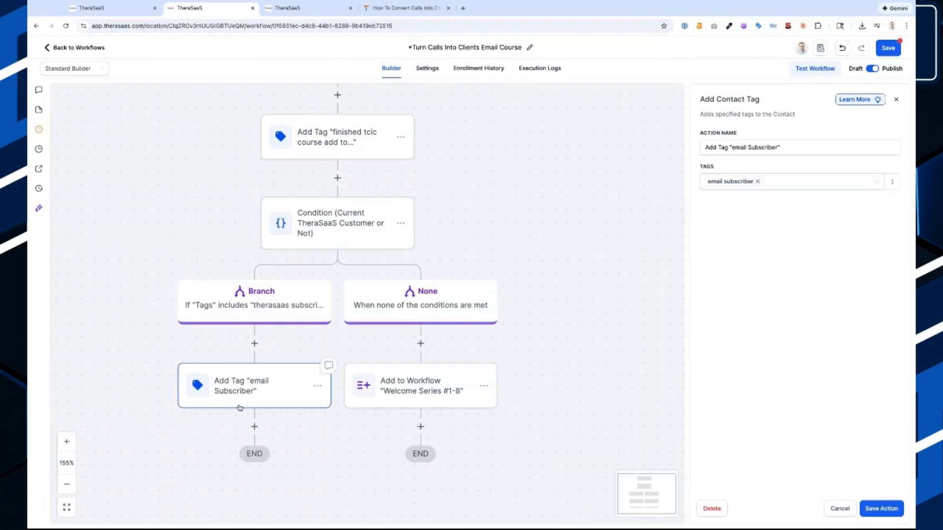
Step: Add a Remove From Workflow action named "Remove from Current Workflow" after the email subscriber tag, targeting the current workflow, and save it
click(255, 428)
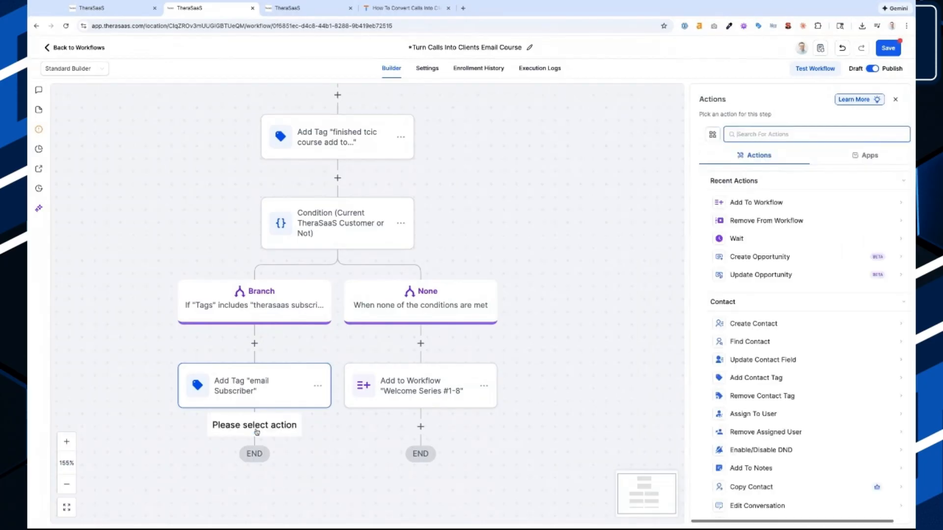
click(766, 221)
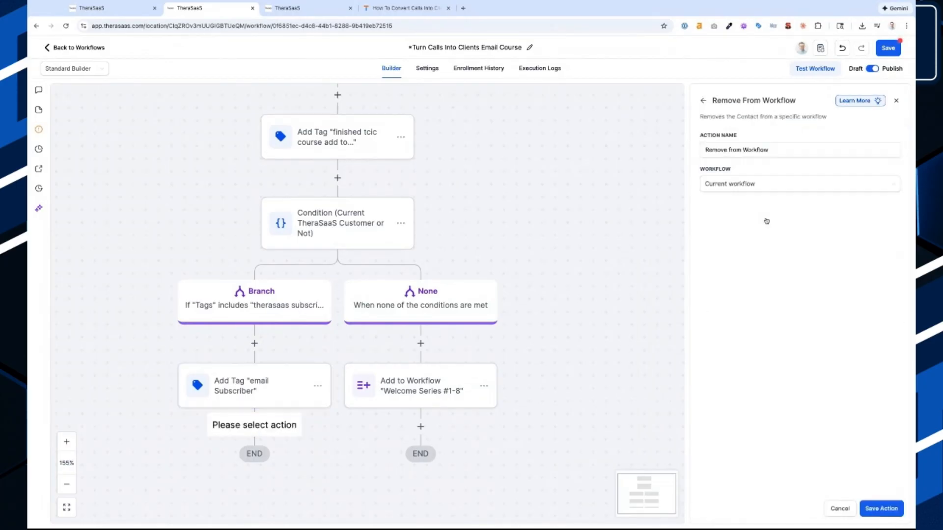
click(741, 149)
text(Current)
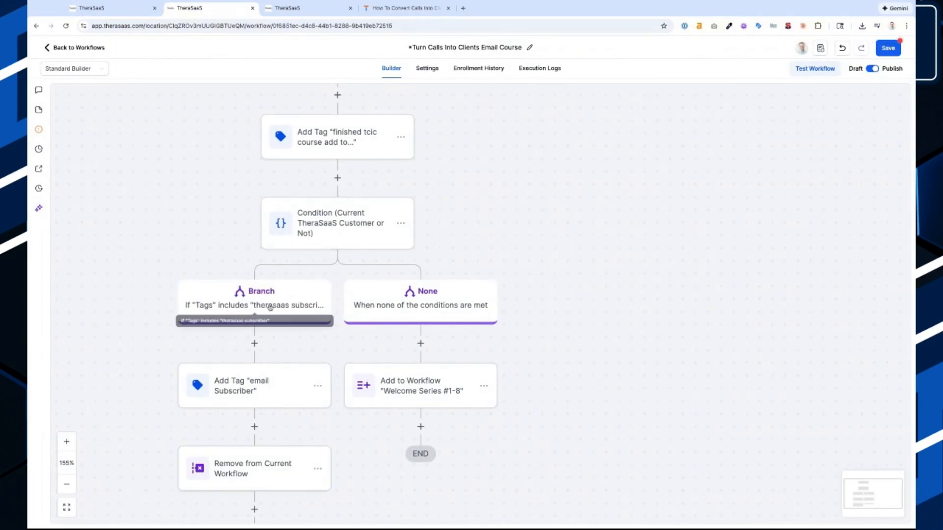
Step: Review the condition's "therasaas subscriber" tag rule and the Welcome Series #1-8 workflow action on the None branch
click(355, 229)
click(751, 282)
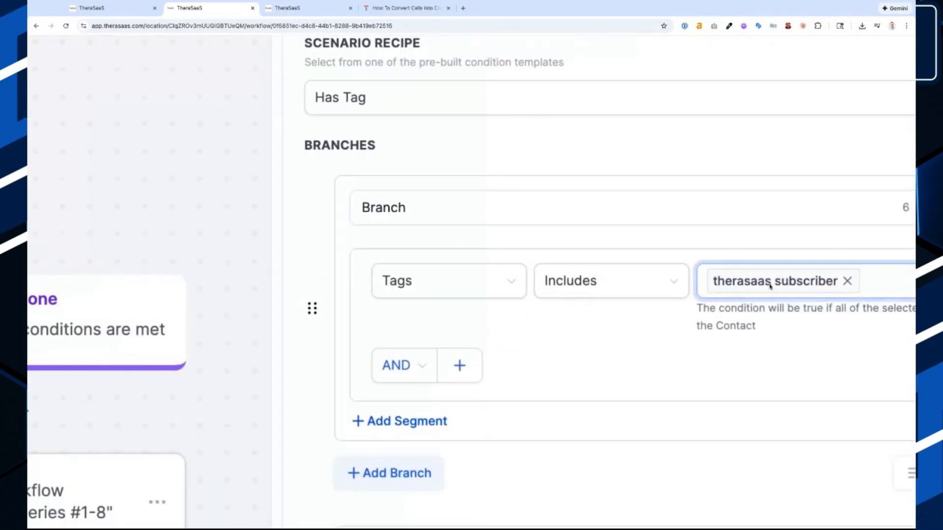
scroll(491, 295, down, 3)
click(247, 313)
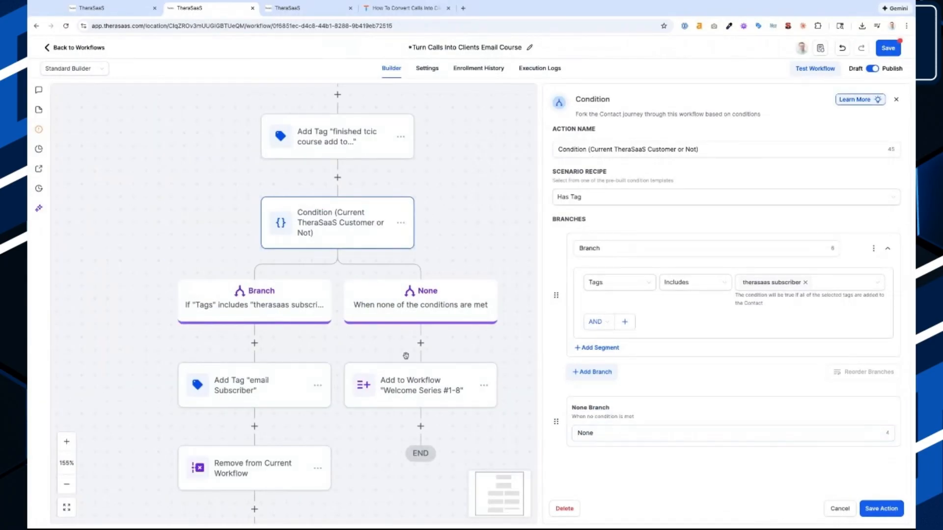
click(419, 390)
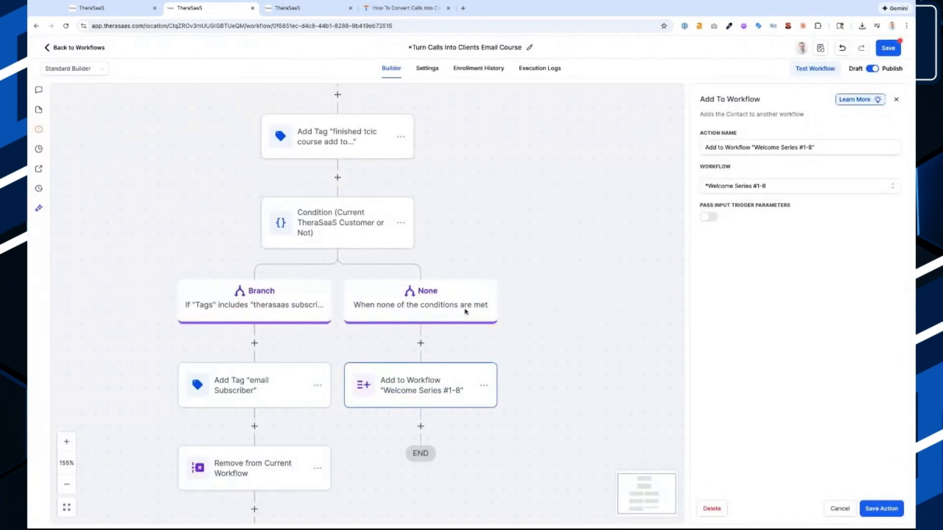
Step: Look over the whole email course workflow from its form trigger down to the ends of both branches
scroll(466, 311, down, 5)
drag(489, 184, 510, 419)
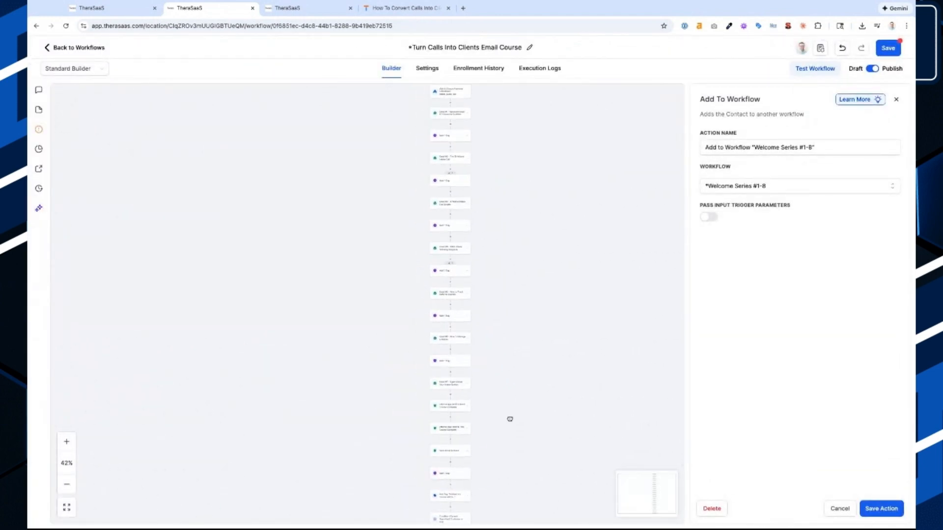
drag(521, 188, 496, 413)
scroll(460, 235, up, 3)
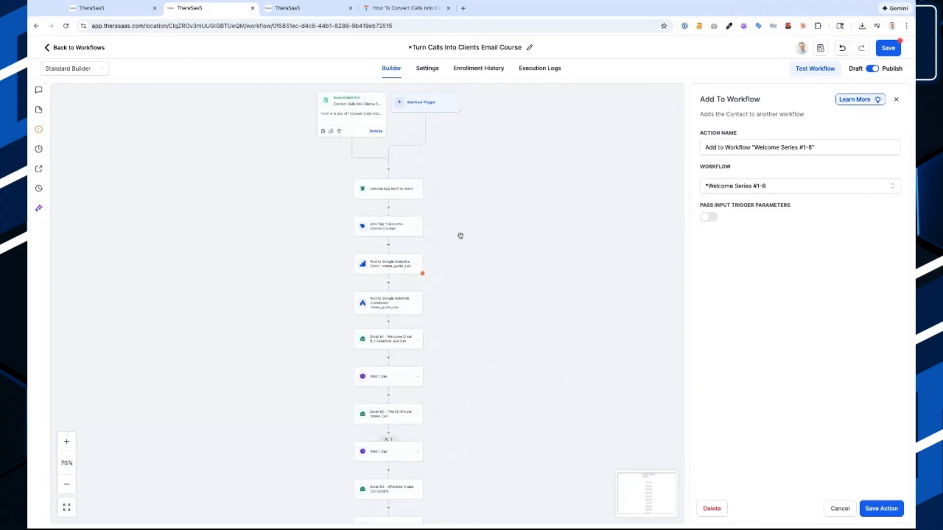
drag(479, 169, 454, 253)
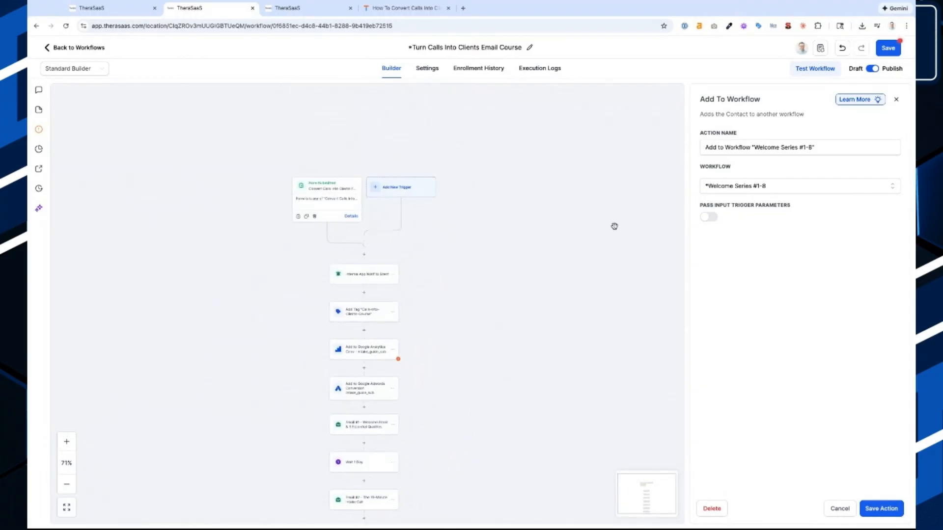
scroll(476, 447, down, 10)
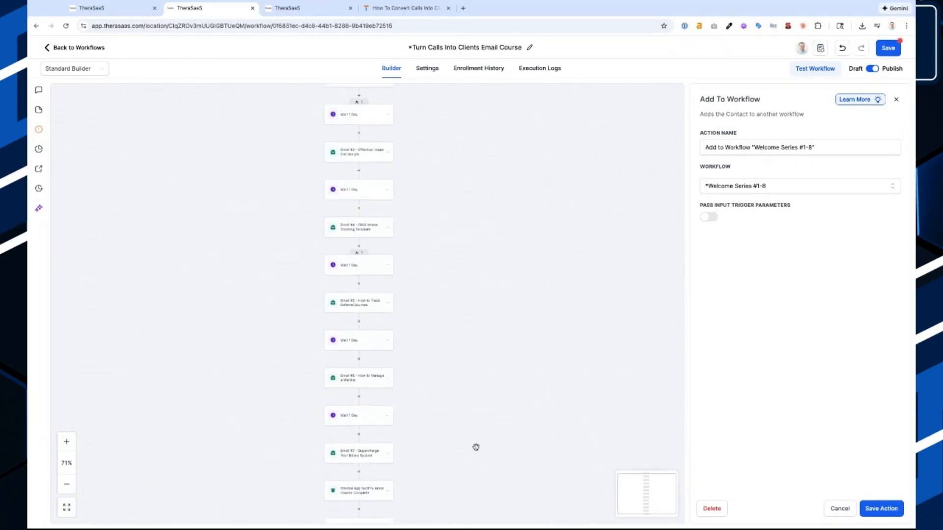
scroll(475, 447, down, 6)
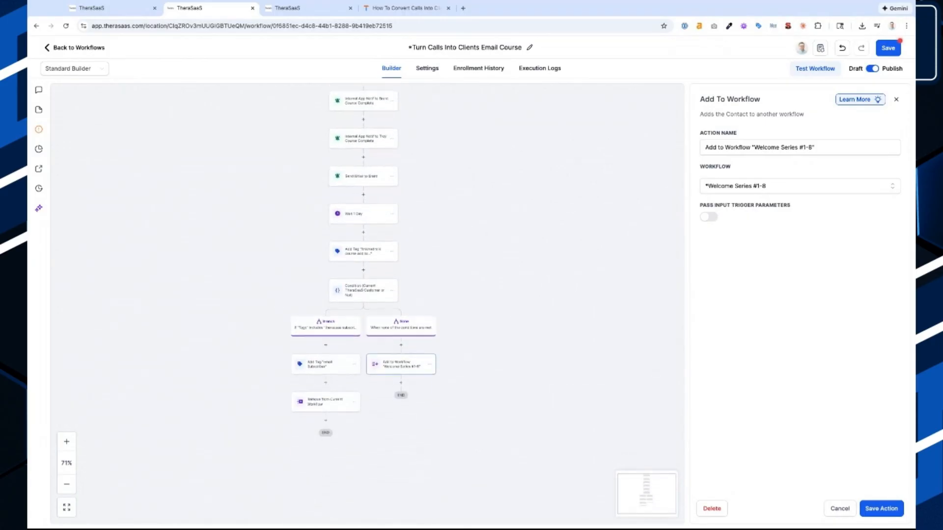
Step: Open kidmatterscounseling.com in a new browser tab and go to its Parent Resources page
click(466, 5)
text(kidmatterscounseling.com)
key(Return)
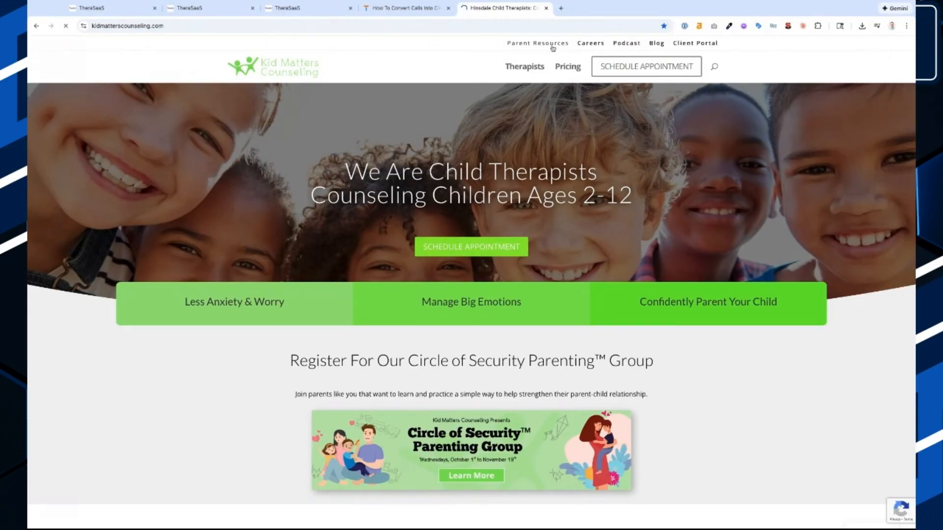
click(552, 47)
Step: Look through the Parent Resources page's books, PDFs and most popular free resources as lead magnet examples
scroll(350, 362, down, 7)
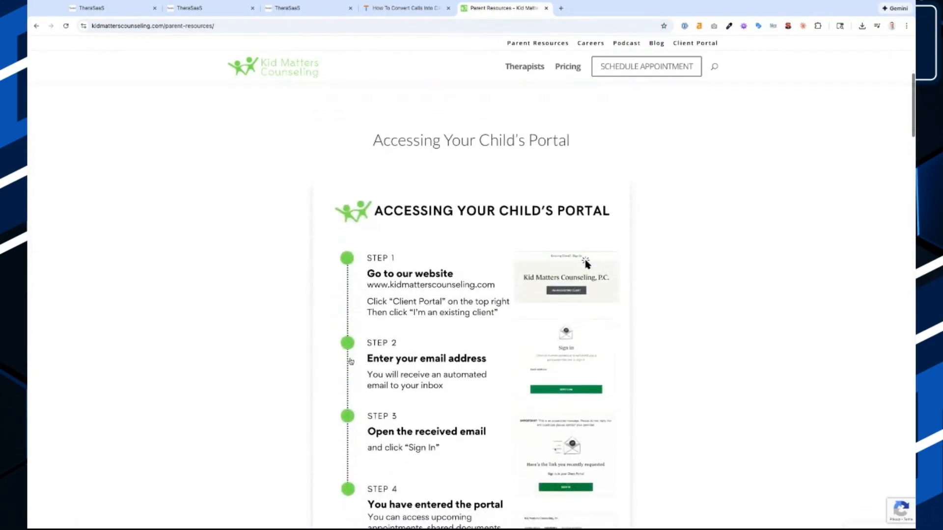
scroll(350, 361, down, 7)
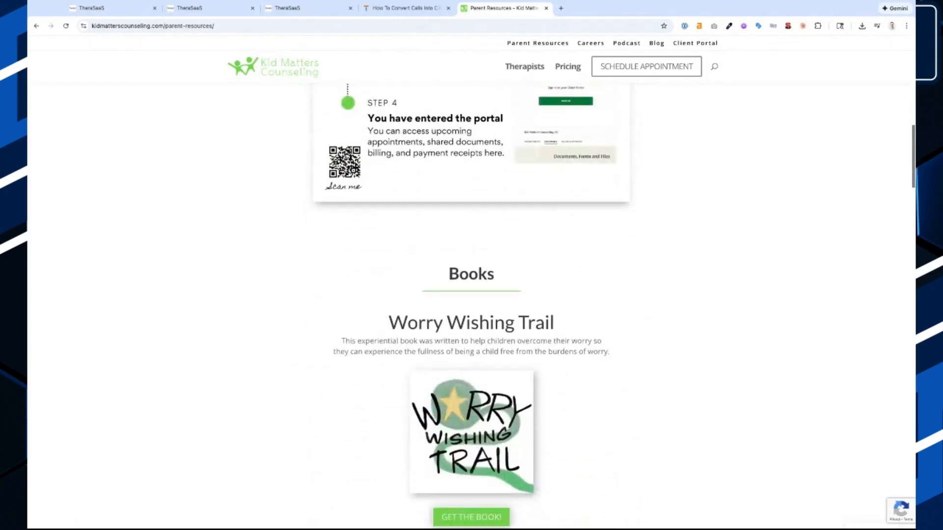
scroll(425, 388, down, 8)
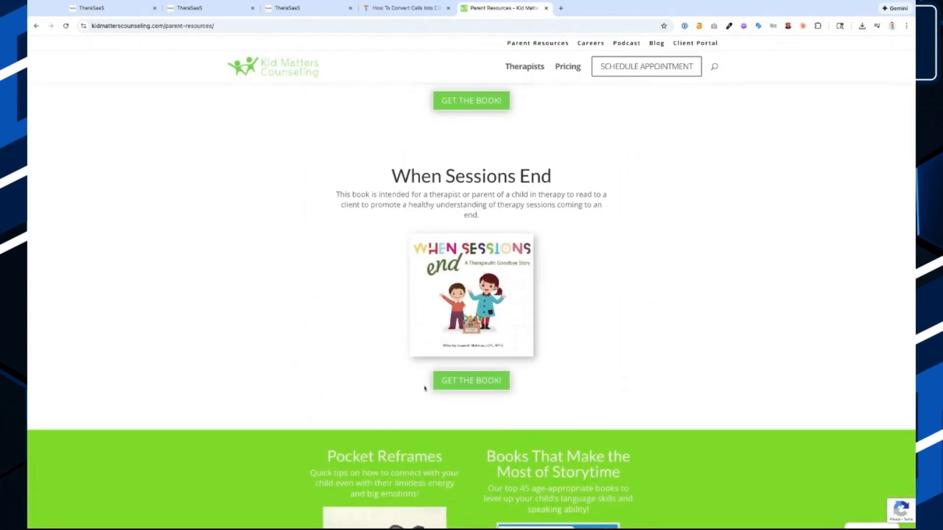
scroll(410, 385, down, 6)
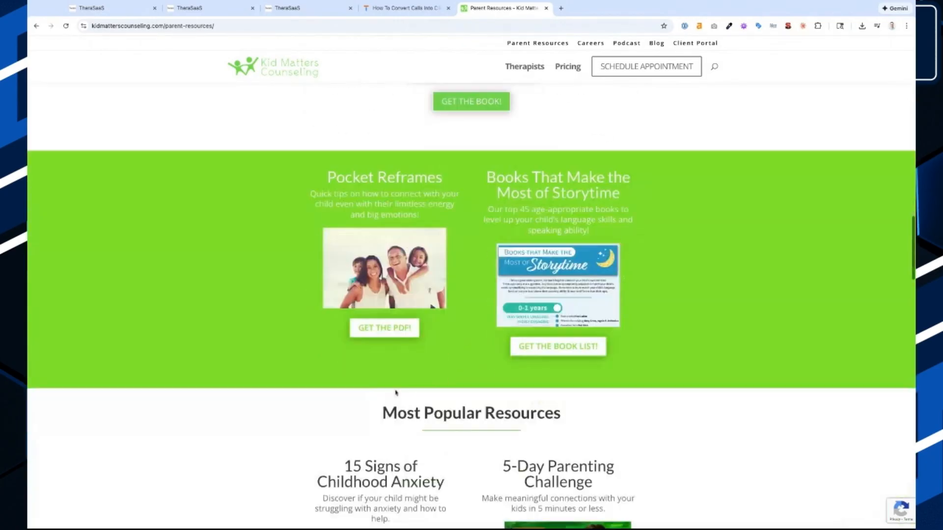
scroll(399, 242, down, 5)
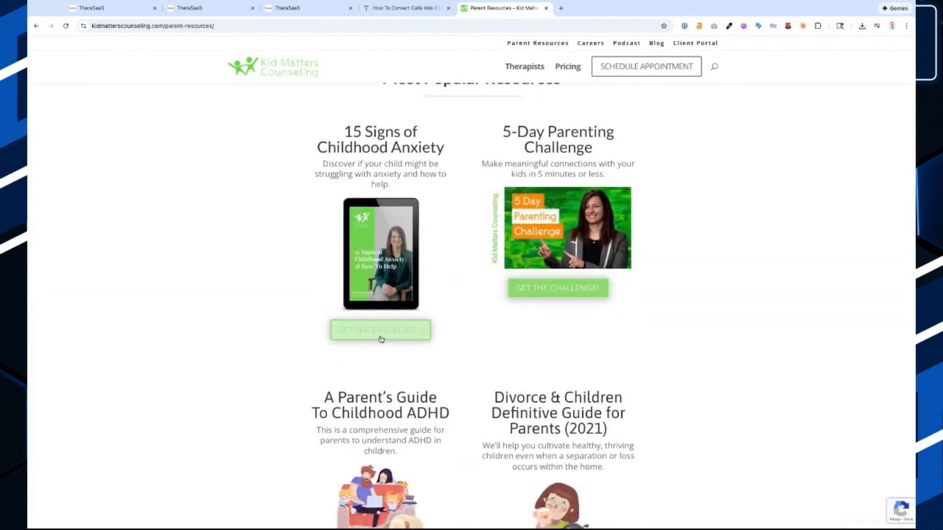
Step: Open the 5-Day Parenting Challenge resource and look through the Kid Matters Counseling home page
click(553, 286)
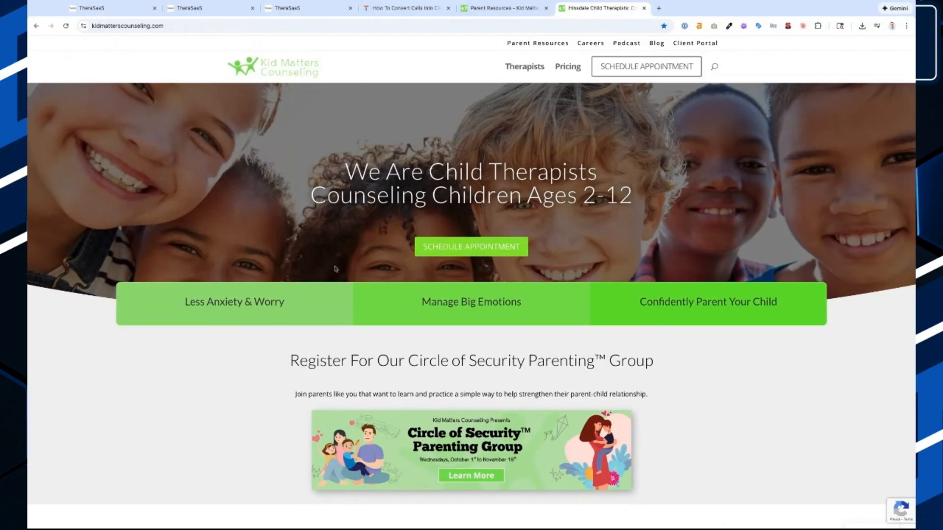
scroll(331, 300, down, 4)
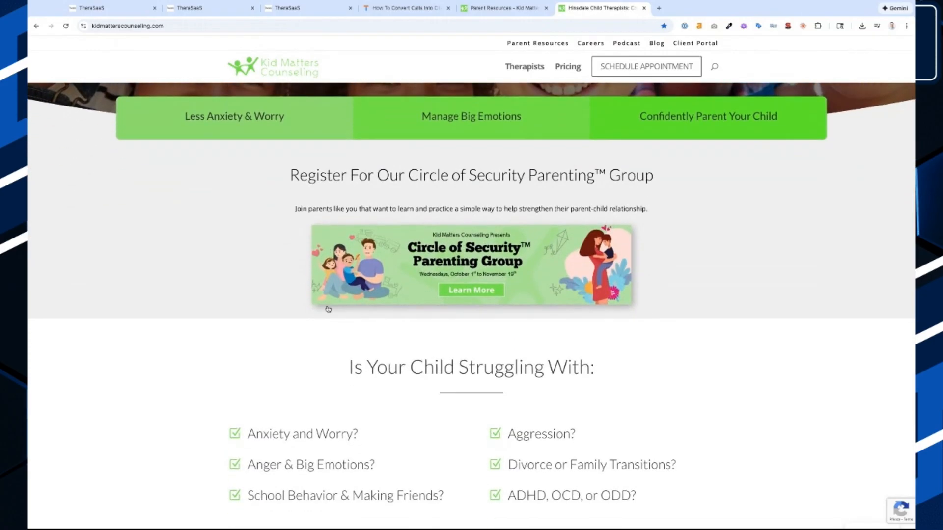
scroll(328, 309, down, 10)
scroll(327, 309, up, 15)
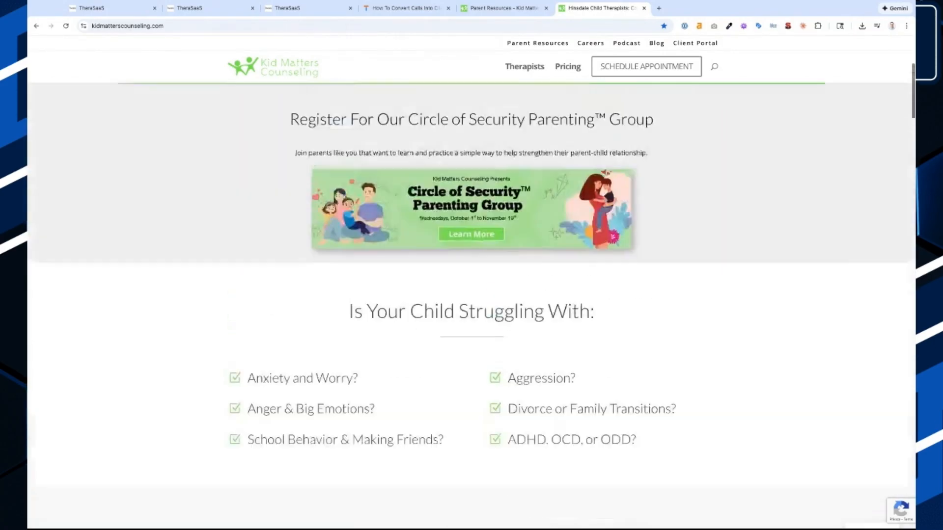
scroll(471, 294, down, 1)
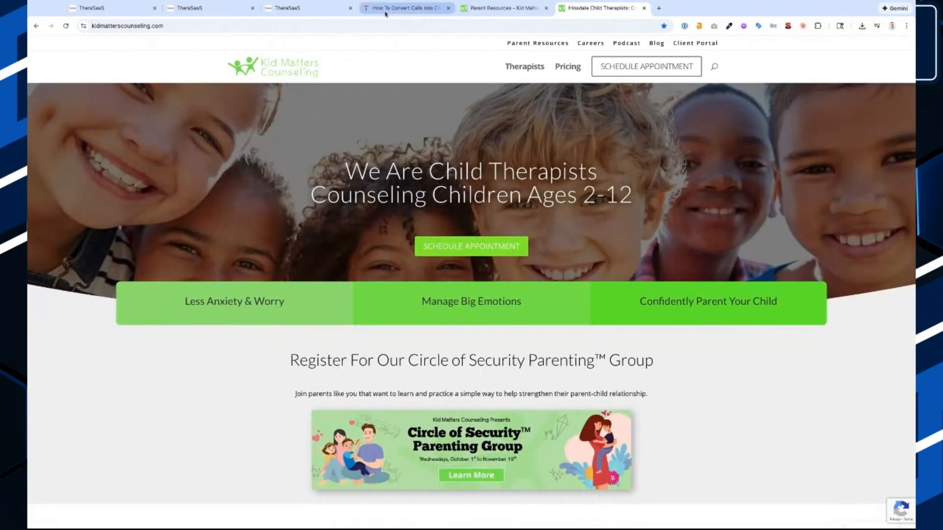
Step: Return to the Day 1 welcome email template in the TheraSaaS email editor
click(296, 13)
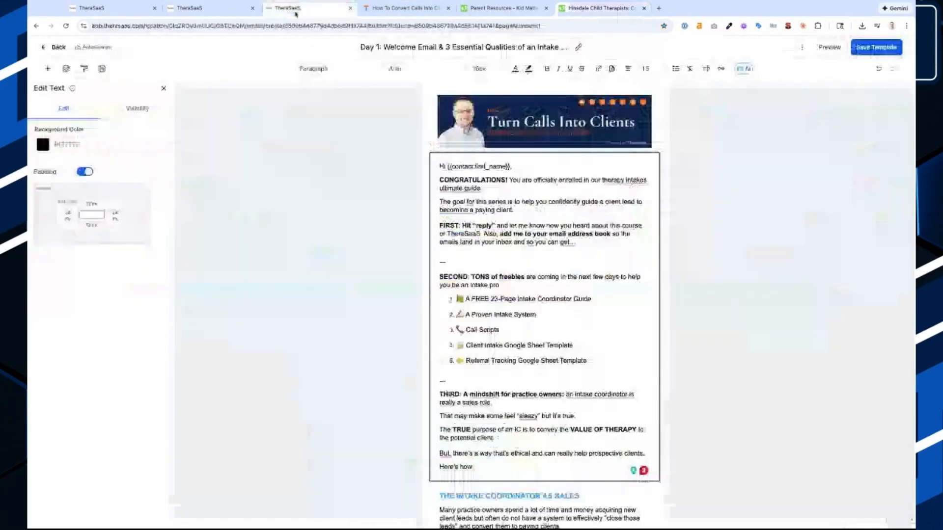